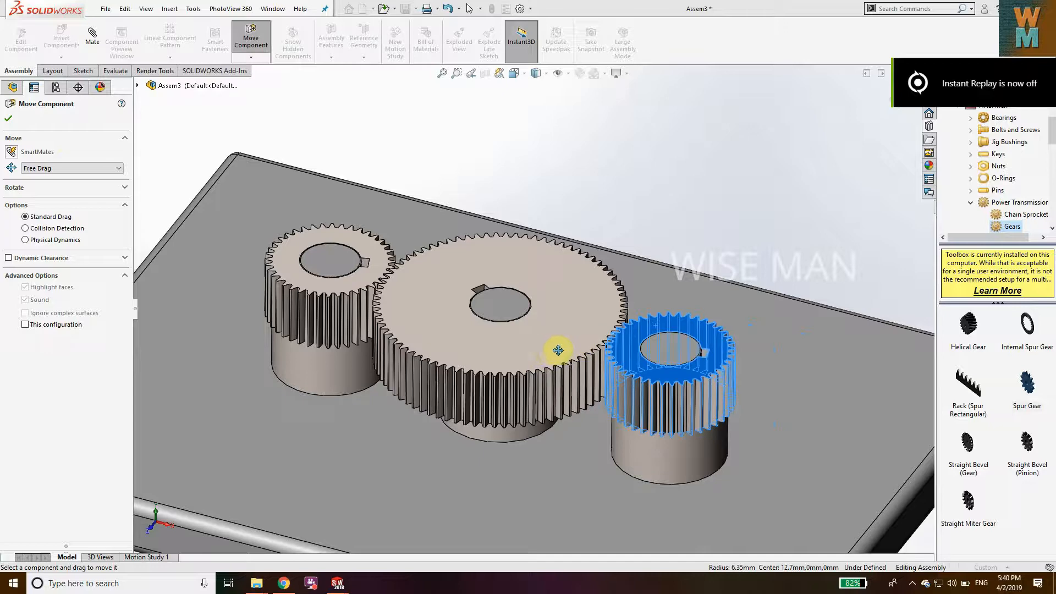
Step: Rotate the large middle gear to drive the meshed gears, and finish the Move Component command
left_click_drag(500, 349, 599, 262)
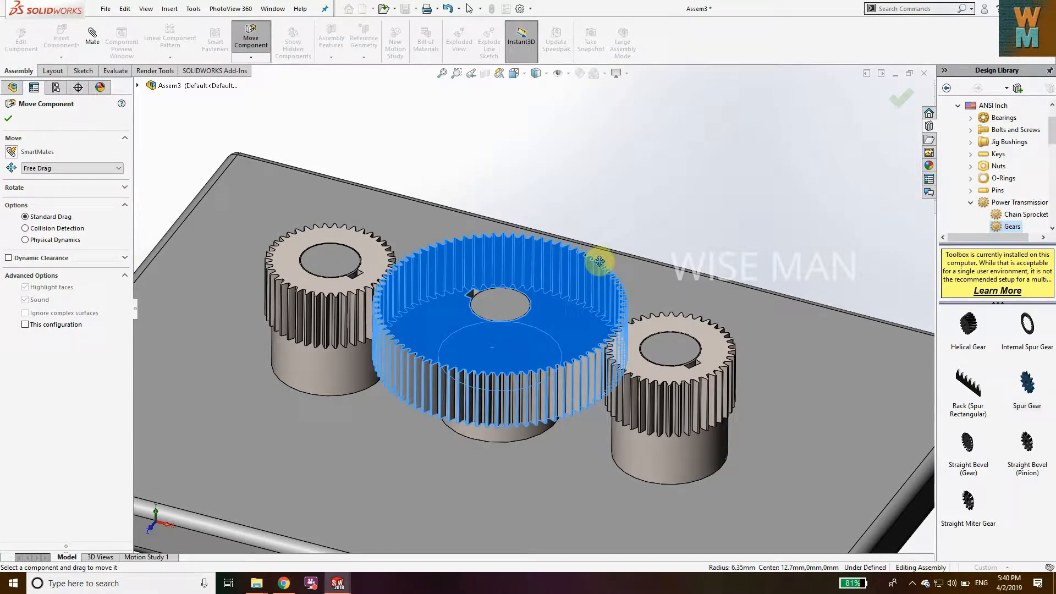
left_click(10, 120)
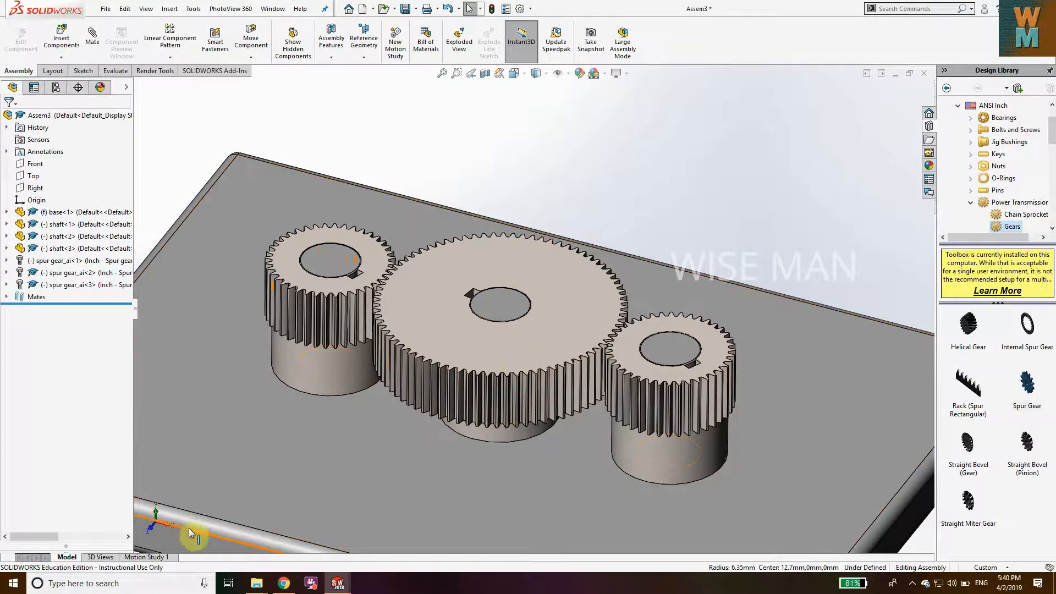
Step: Add a constant-speed rotary motor of 50 RPM to the upper-left small gear in Motion Study 1, and play the animation
left_click(165, 557)
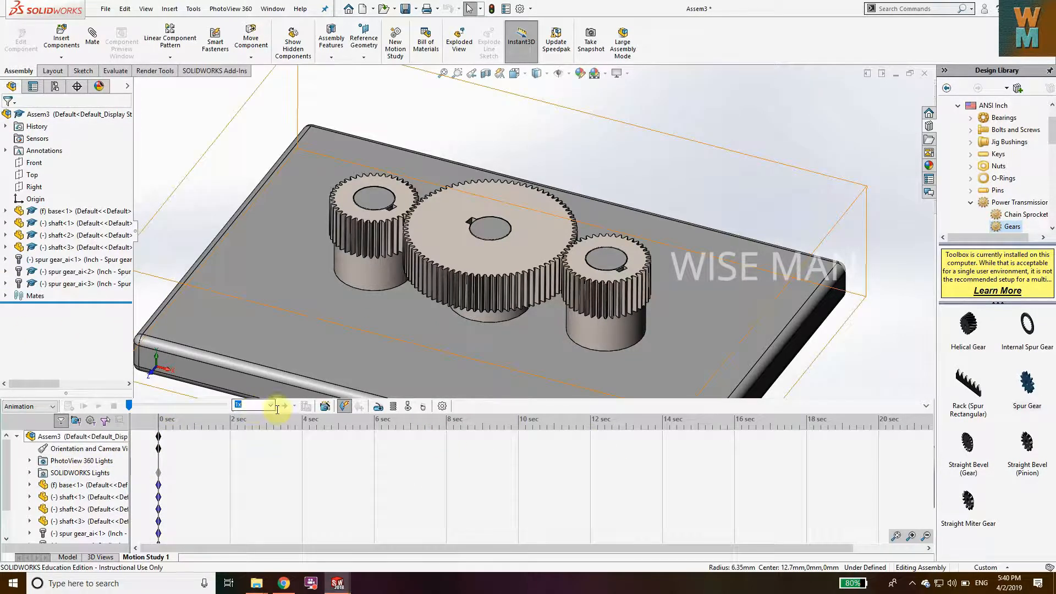
left_click(379, 407)
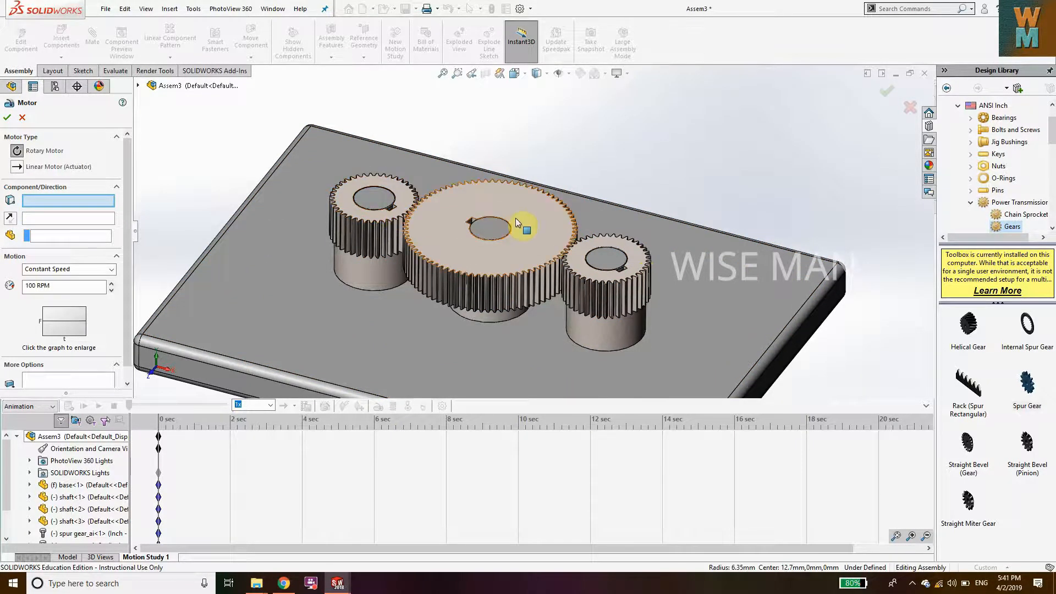
left_click(378, 217)
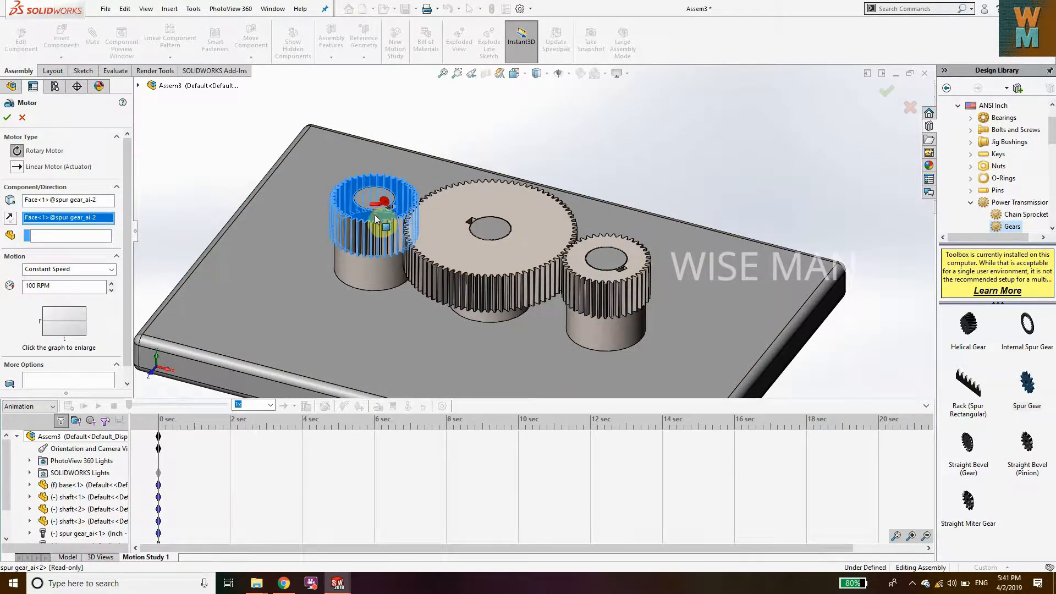
scroll(443, 228, "up", 3)
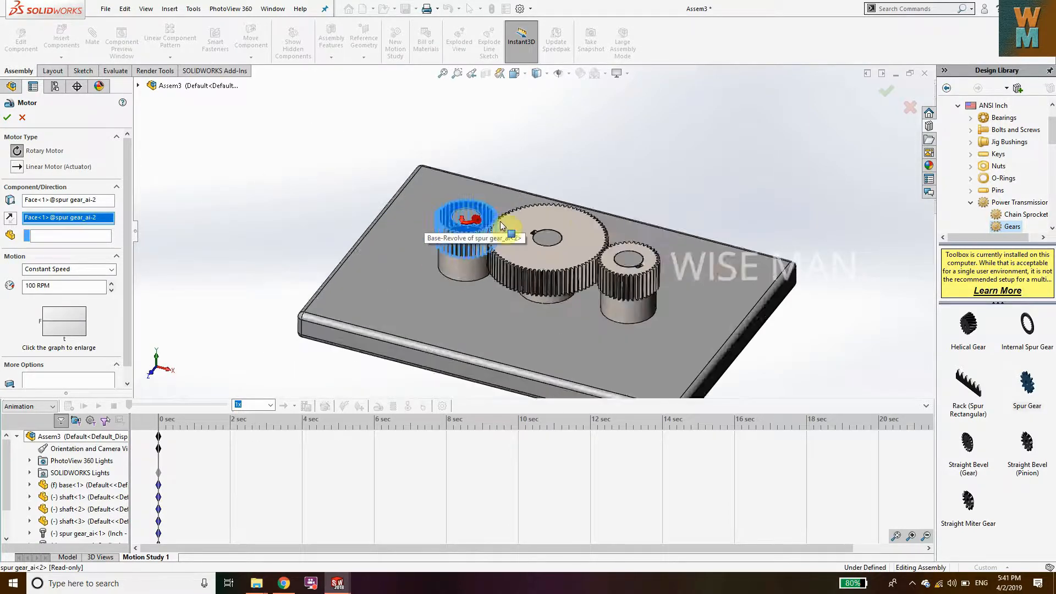
scroll(501, 225, "down", 5)
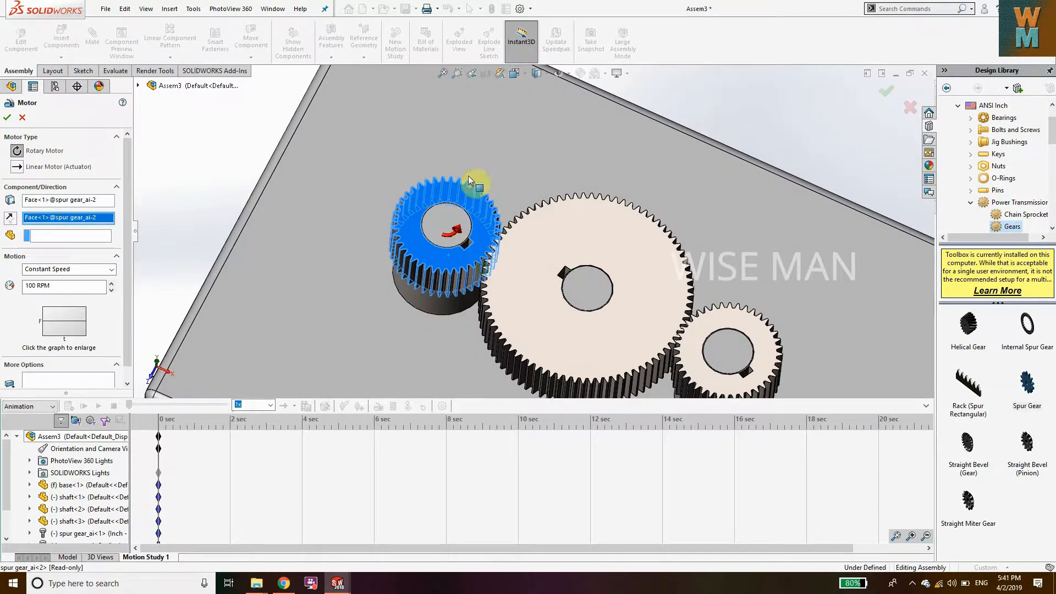
scroll(470, 181, "up", 4)
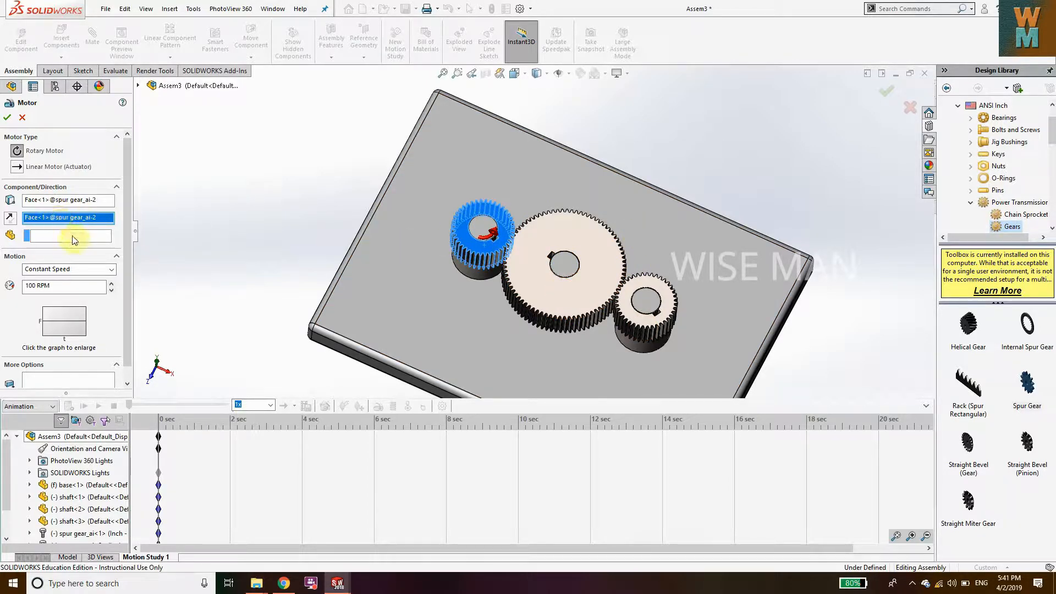
middle_click_drag(219, 238, 218, 196)
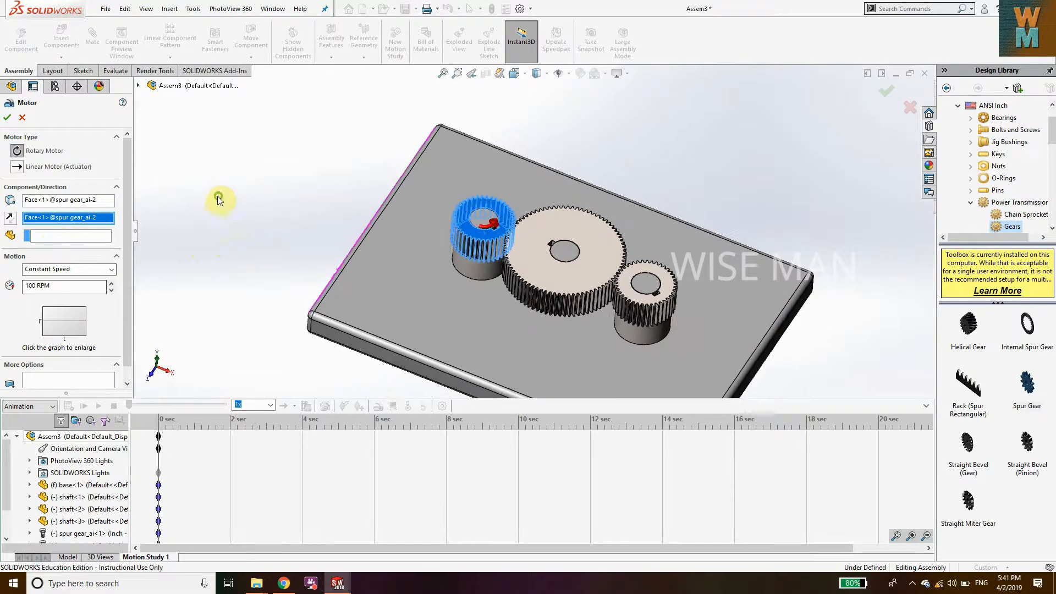
left_click_drag(66, 292, 2, 291)
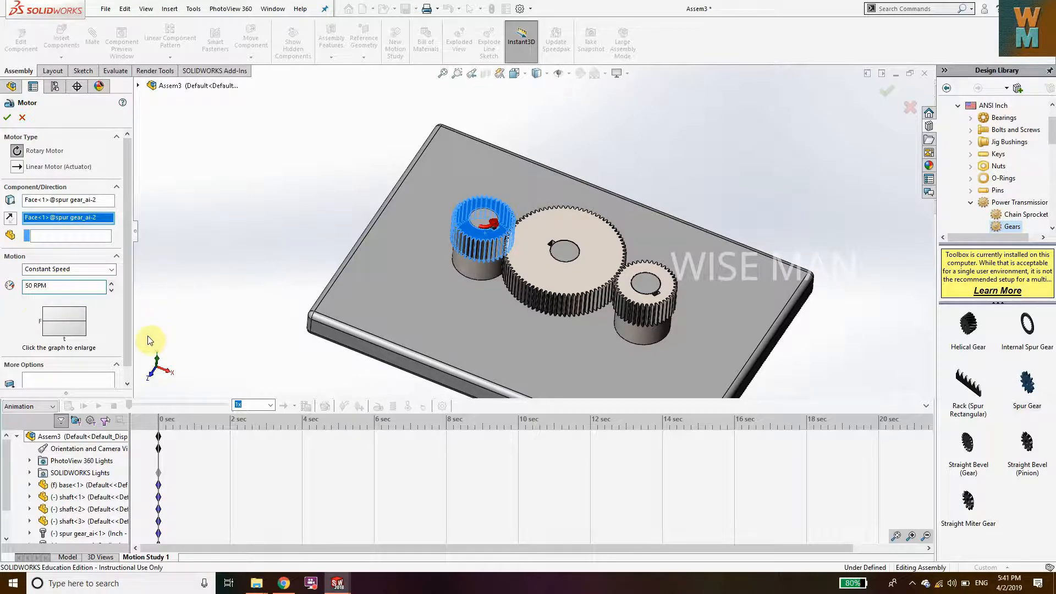
left_click(8, 118)
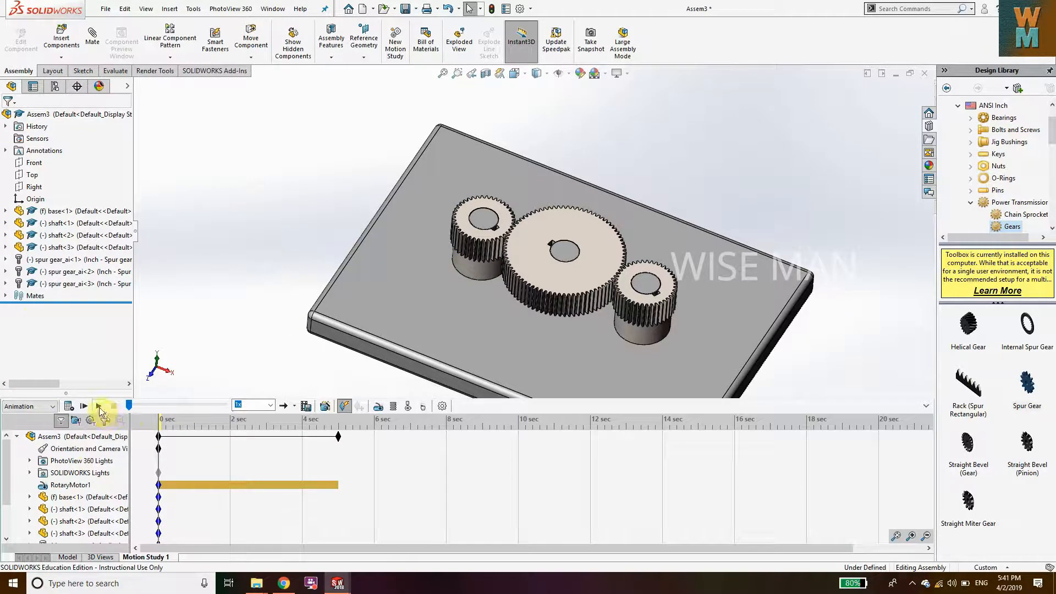
left_click(100, 408)
scroll(644, 302, "down", 3)
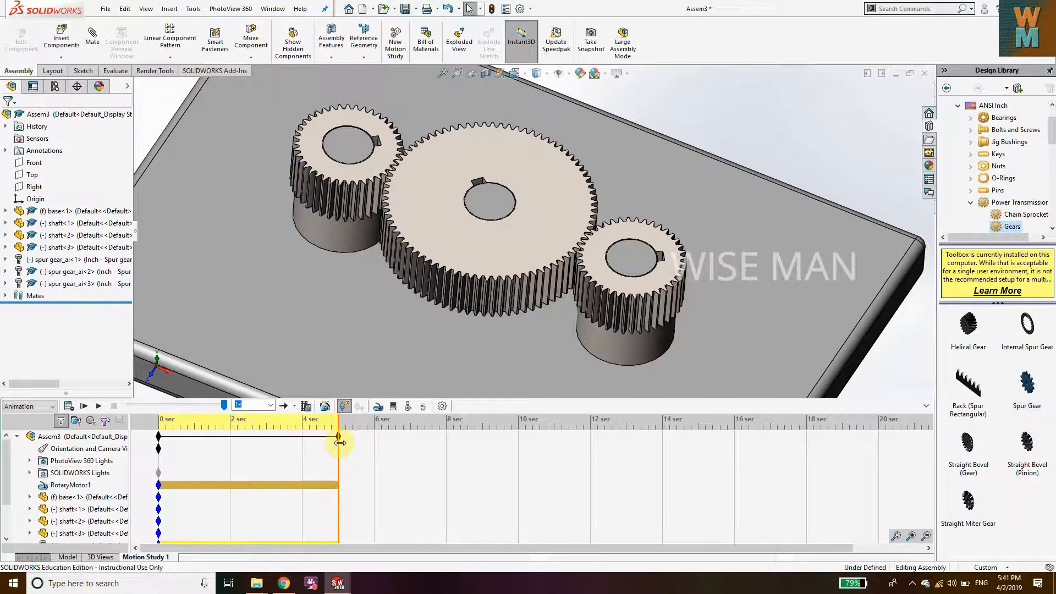
Step: Extend the motion study's duration to 16 seconds and play the animation from the start
left_click_drag(339, 442, 734, 437)
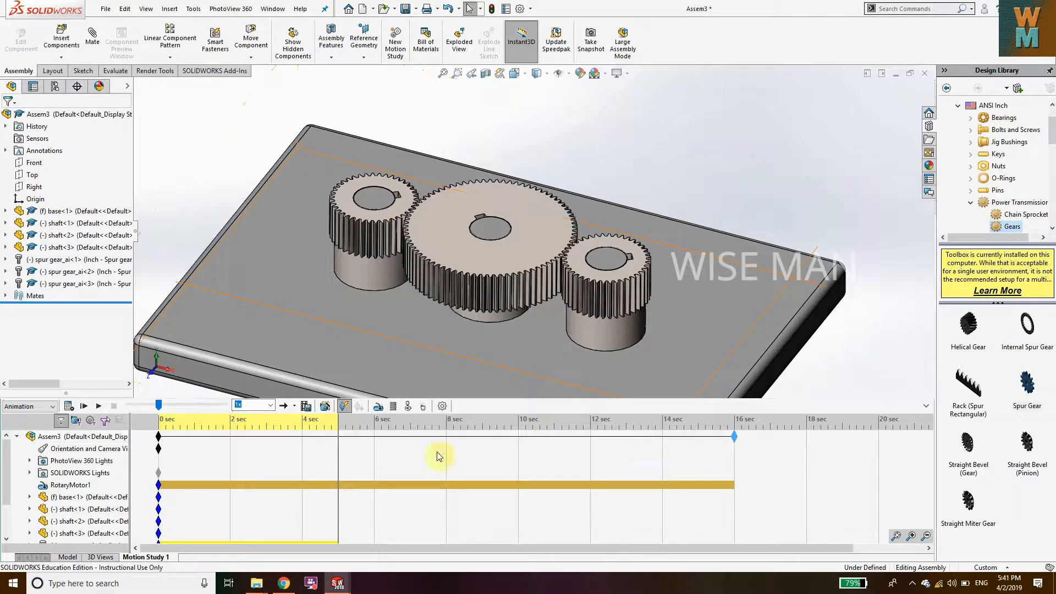
left_click(175, 421)
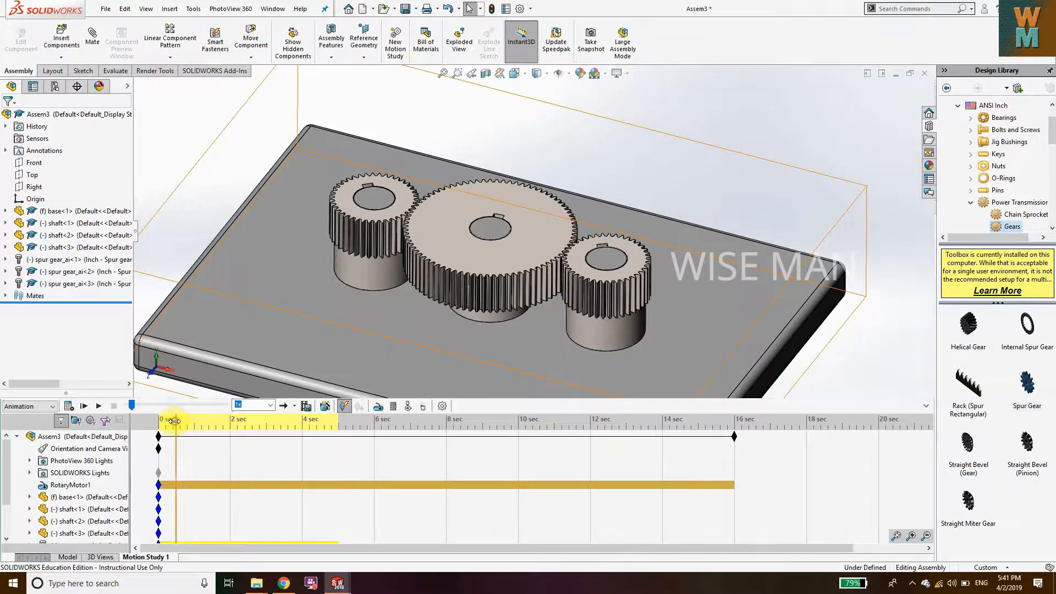
left_click(158, 419)
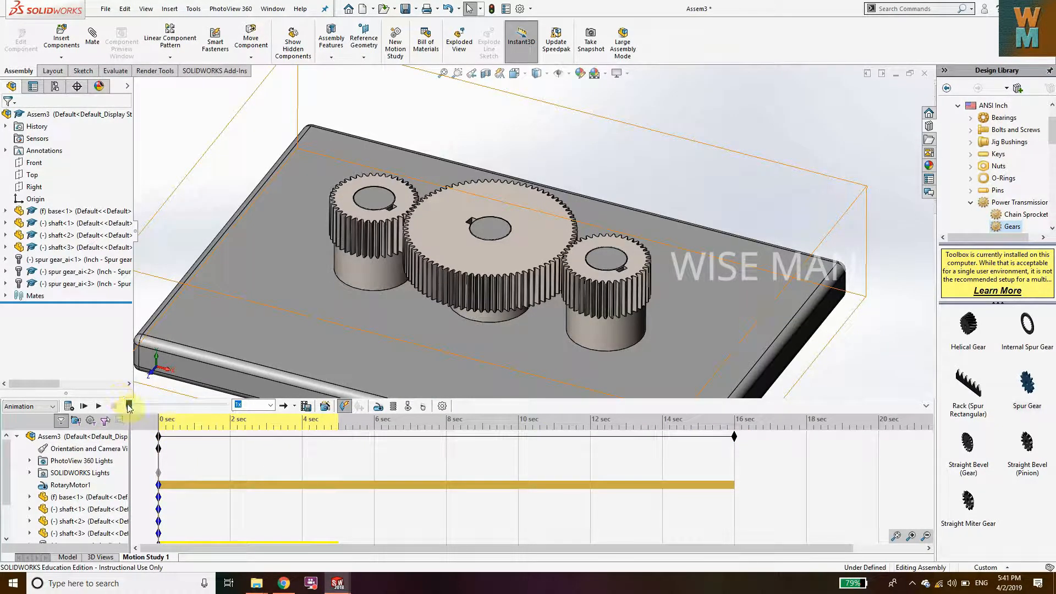
left_click(100, 406)
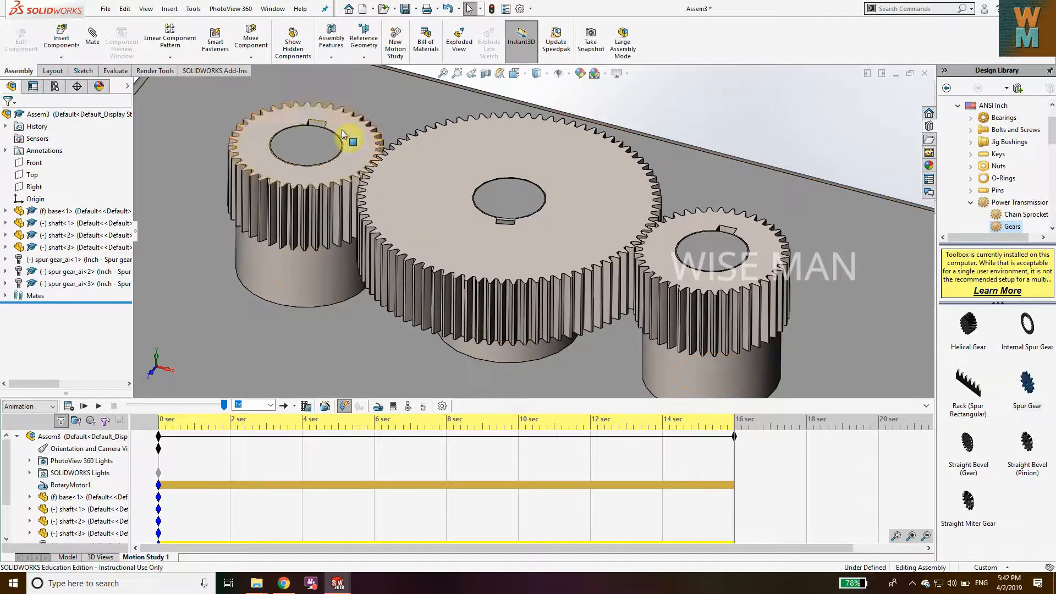
Step: Filter the motion study tree to show only animated items, and open the Motion Study Properties of the Assem3 assembly
scroll(100, 459, "down", 2)
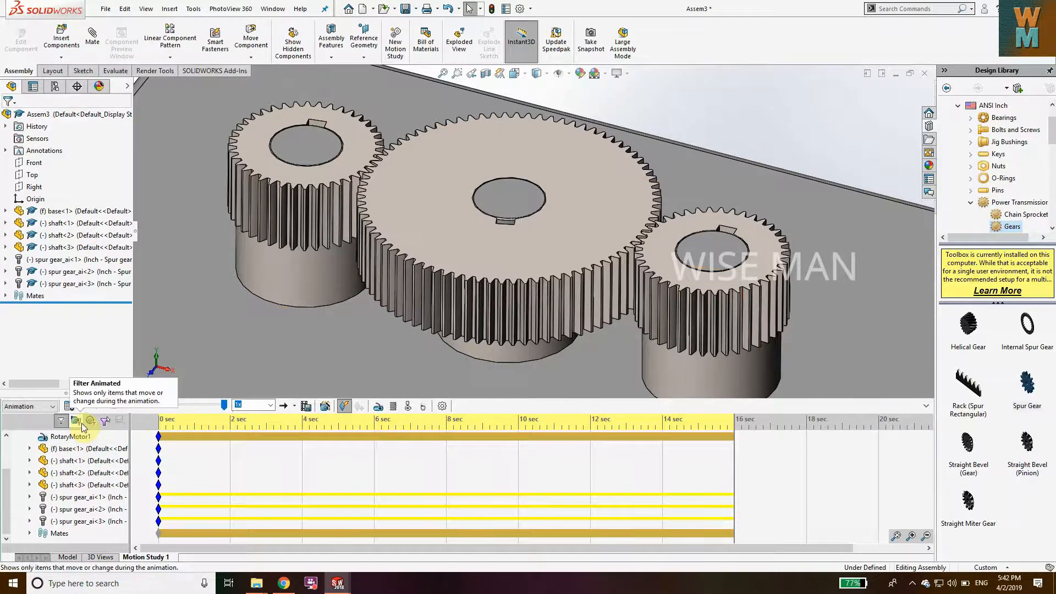
left_click(79, 422)
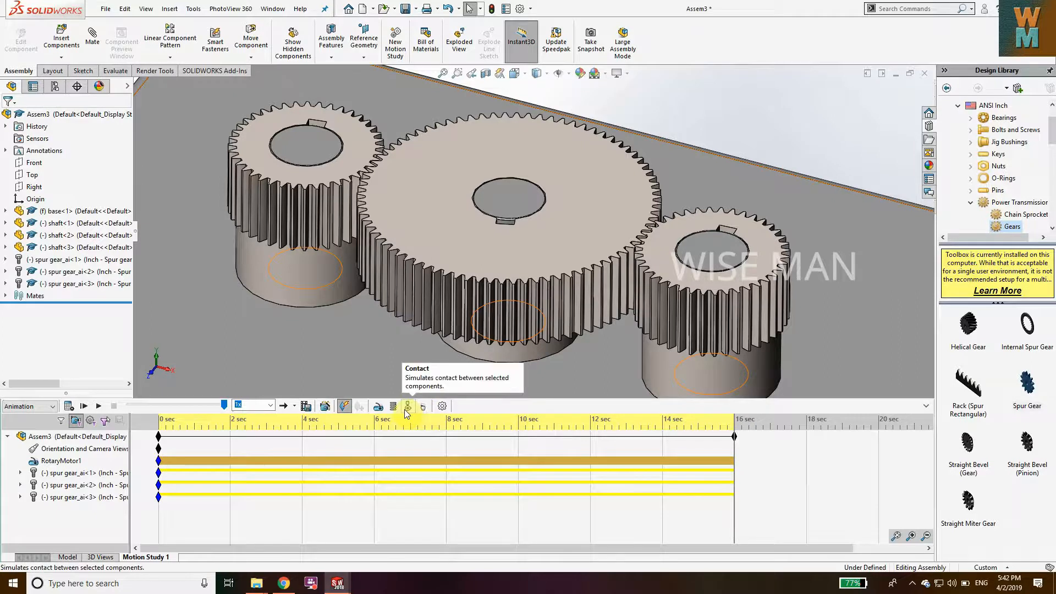
left_click(441, 406)
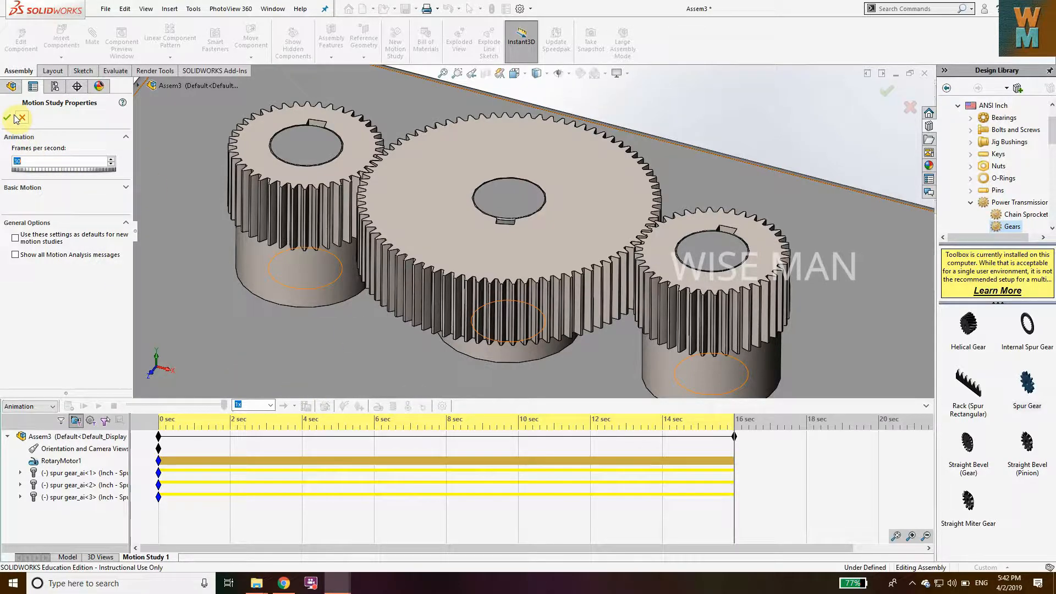
mouse_move(338, 583)
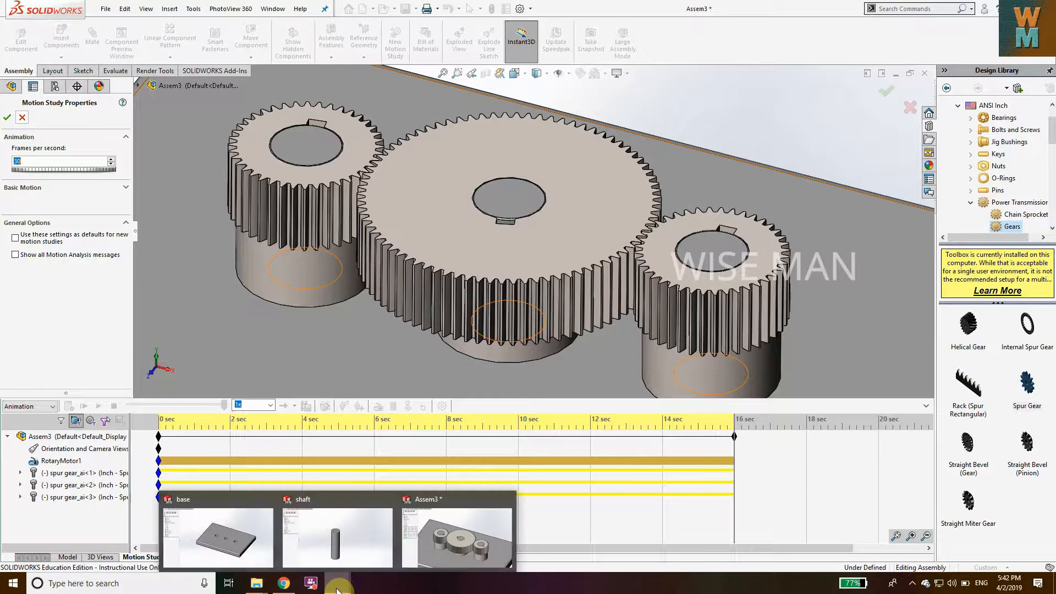
left_click(449, 533)
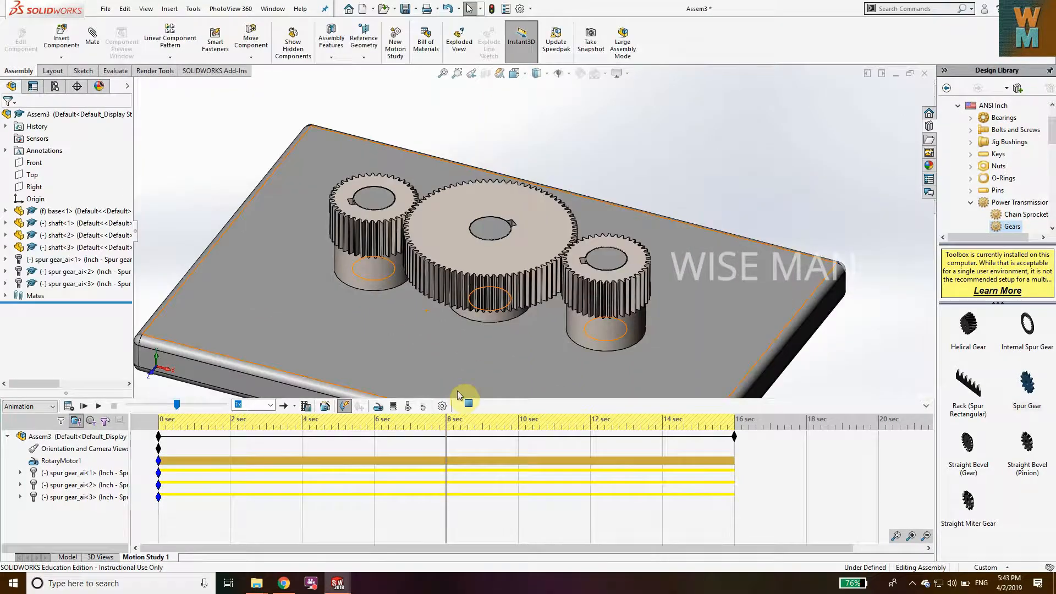
Step: Play and stop the gear animation, and review the motion study properties at 30 frames per second
left_click(98, 406)
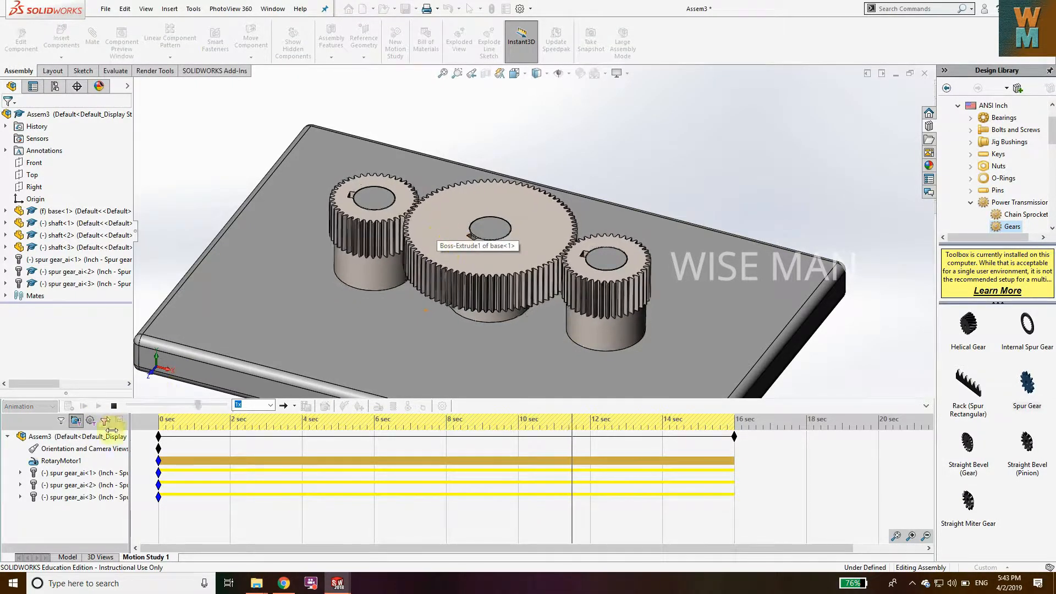
left_click(113, 406)
left_click(442, 408)
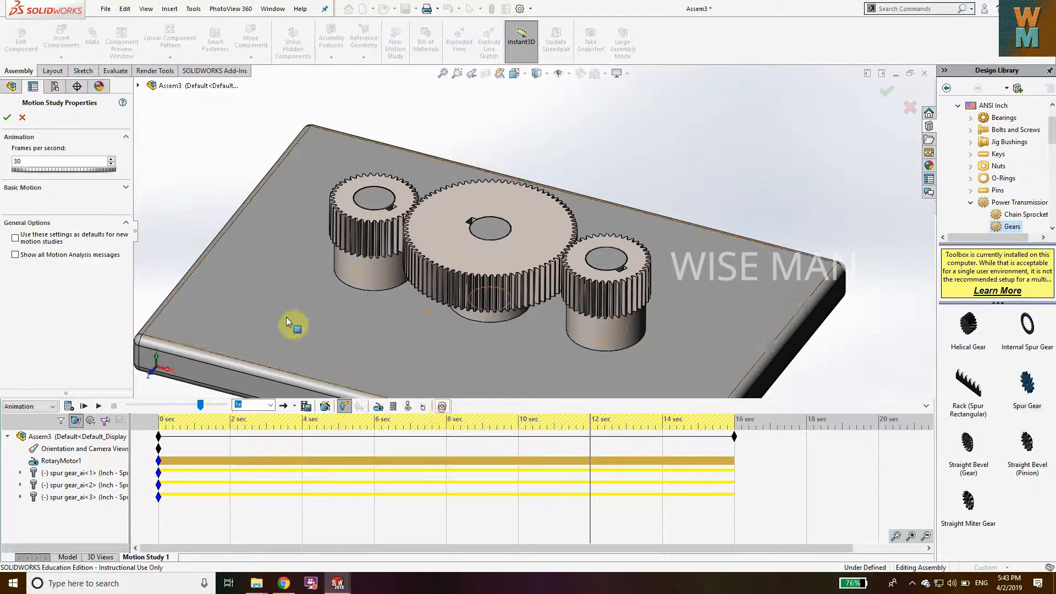
left_click(7, 117)
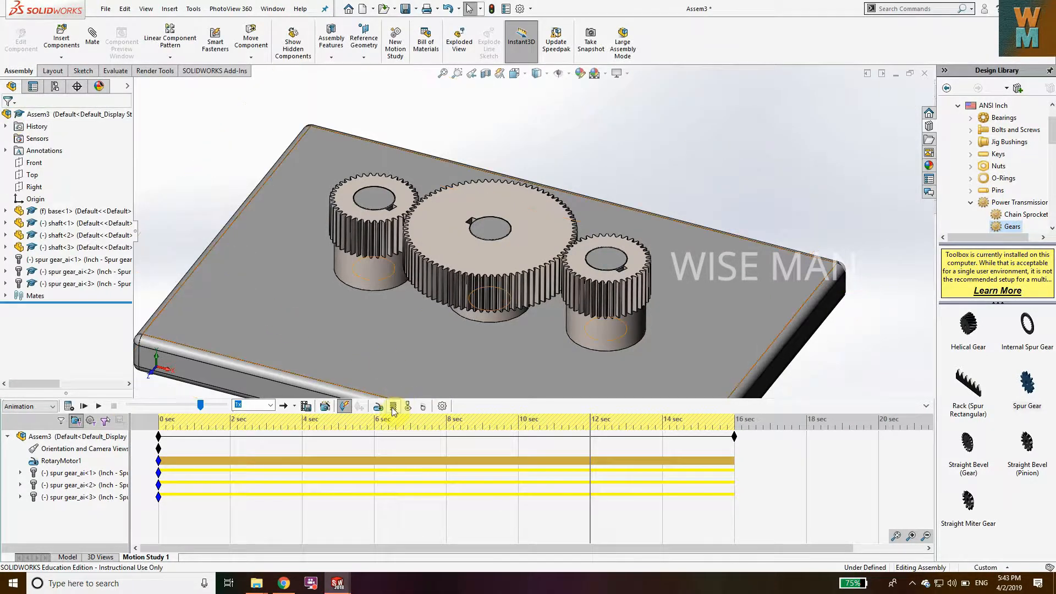
Step: Add a second constant-speed rotary motor of 600 RPM to the upper-left small gear
left_click(379, 407)
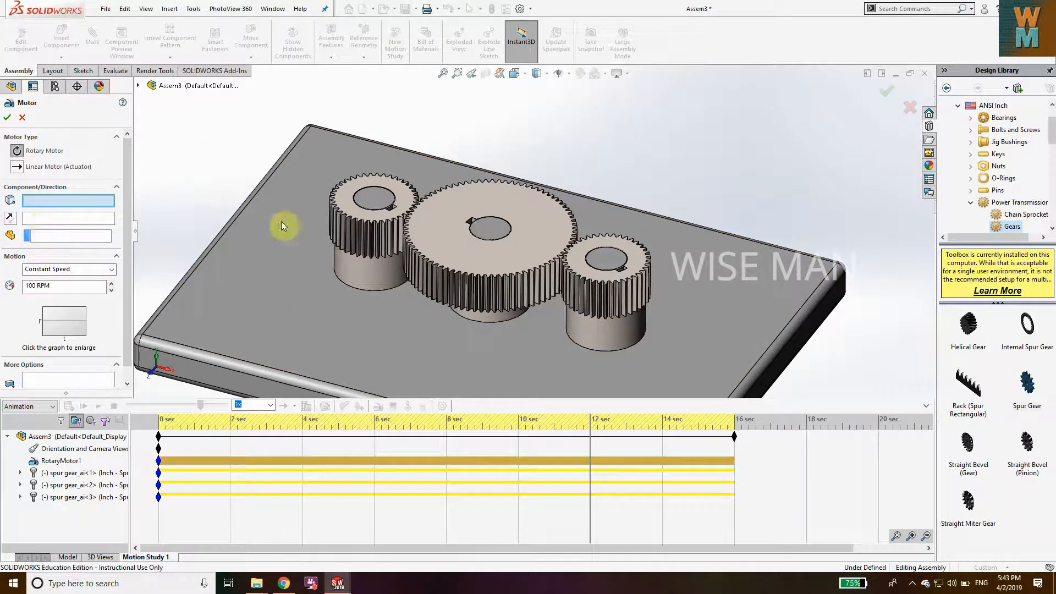
left_click(365, 218)
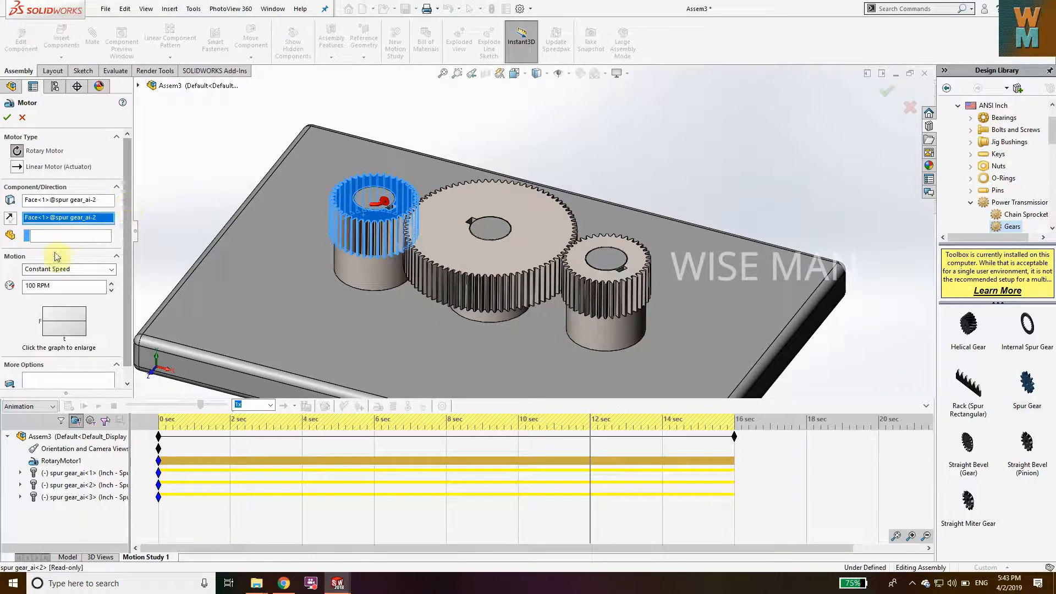
left_click_drag(69, 286, 2, 280)
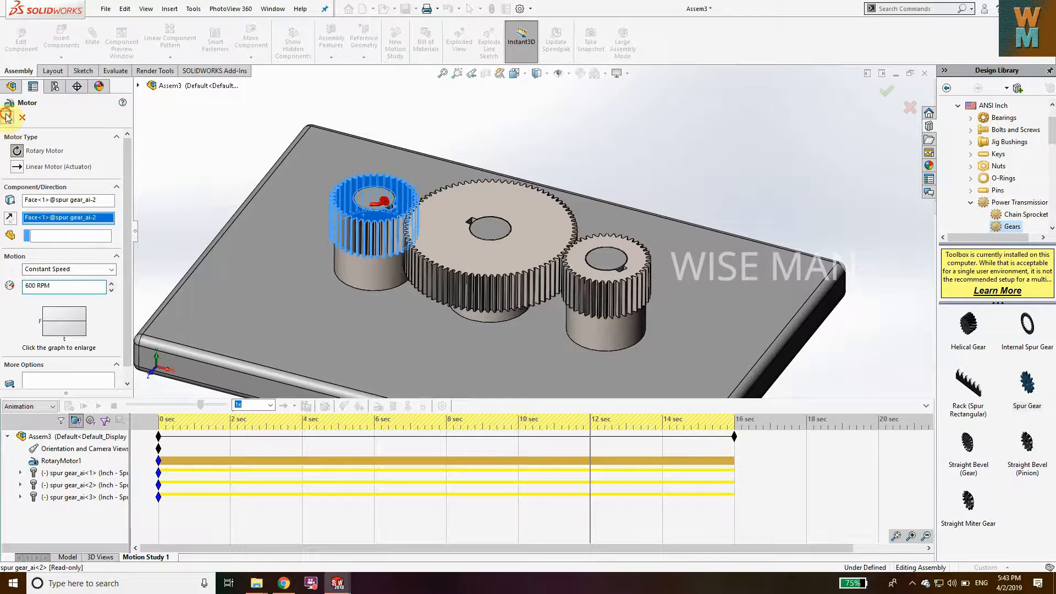
left_click(6, 116)
Step: Play the motion study with both motors from the start, and stop it partway
left_click(84, 406)
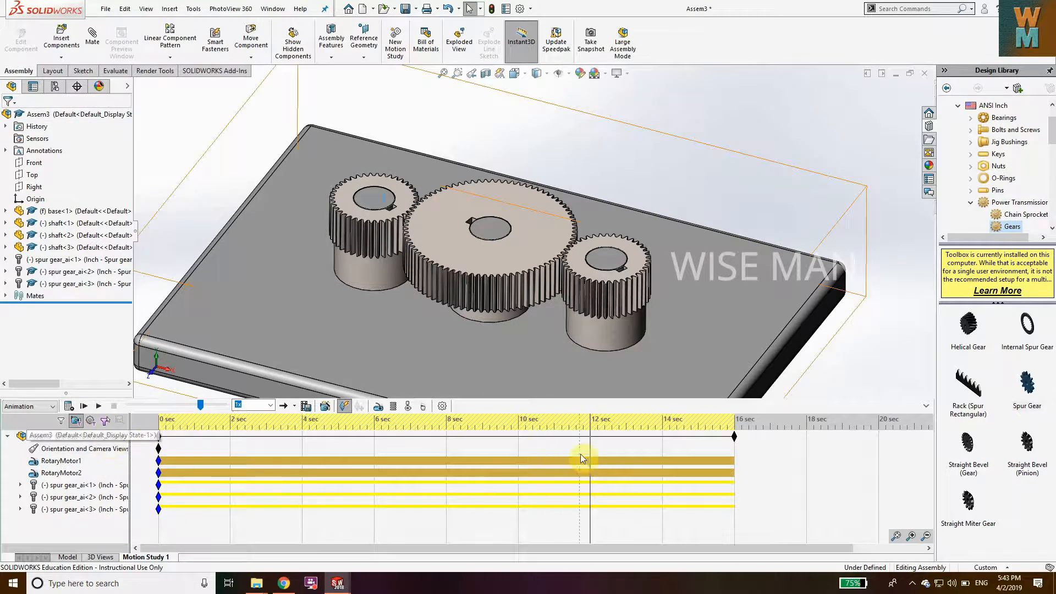
left_click(101, 407)
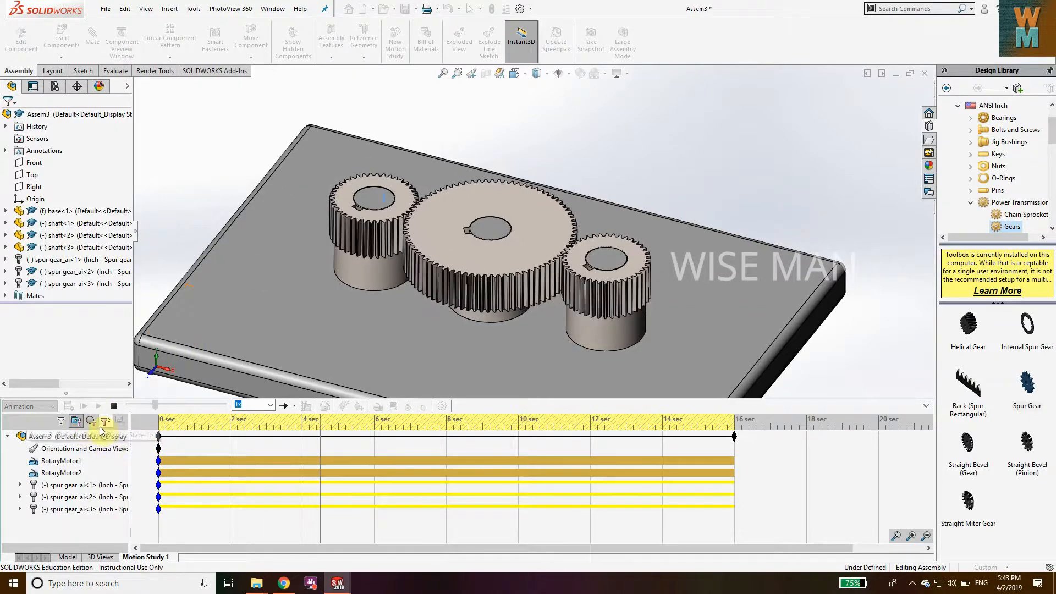
left_click(114, 405)
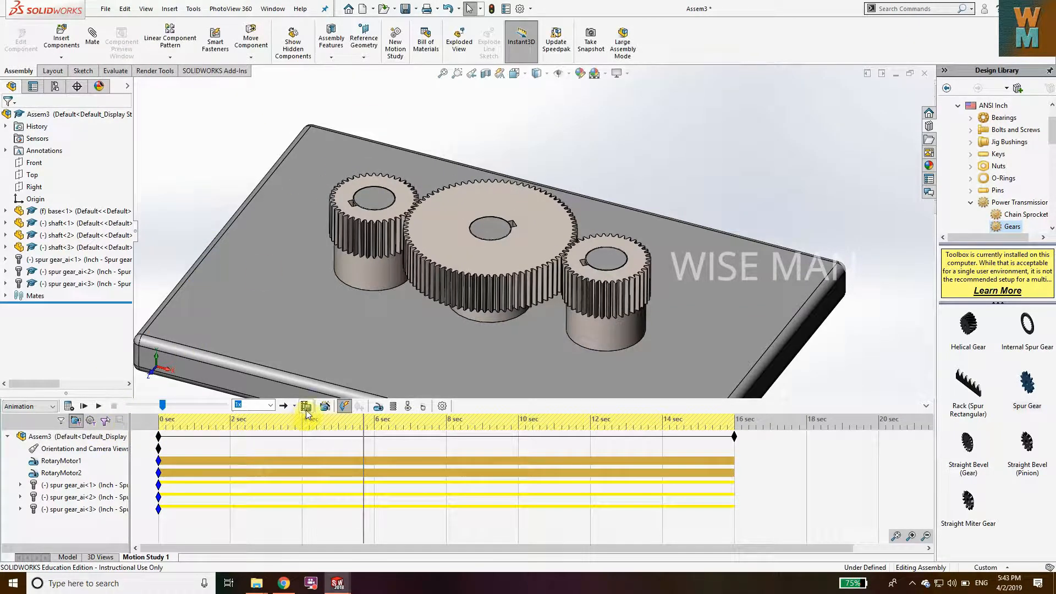
Step: Set up saving the animation as a Microsoft AVI file with the PhotoView 360 renderer, entire animation output and 30 frames per second
left_click(306, 406)
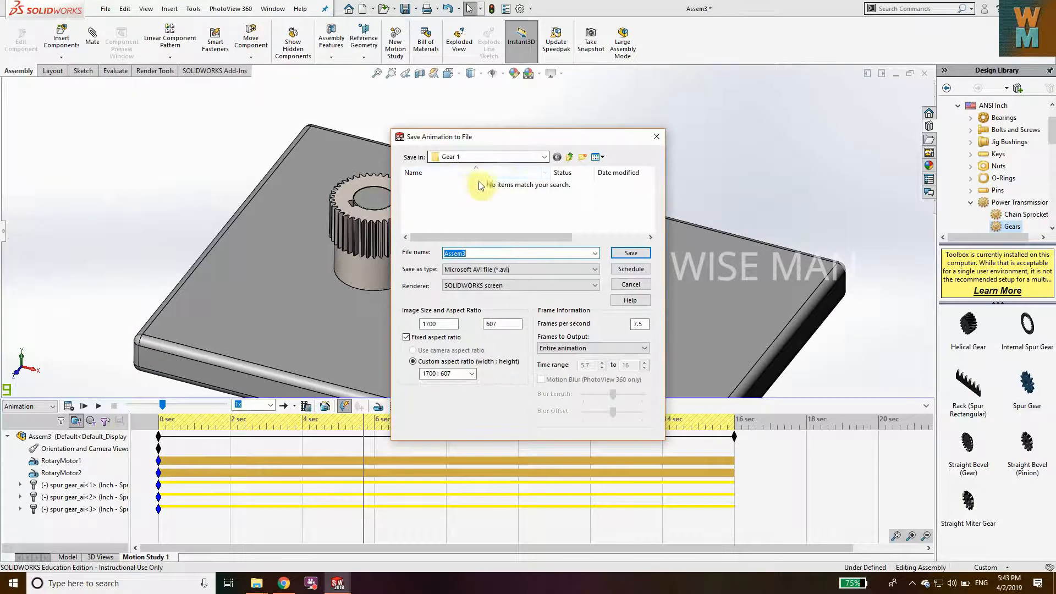
left_click(501, 269)
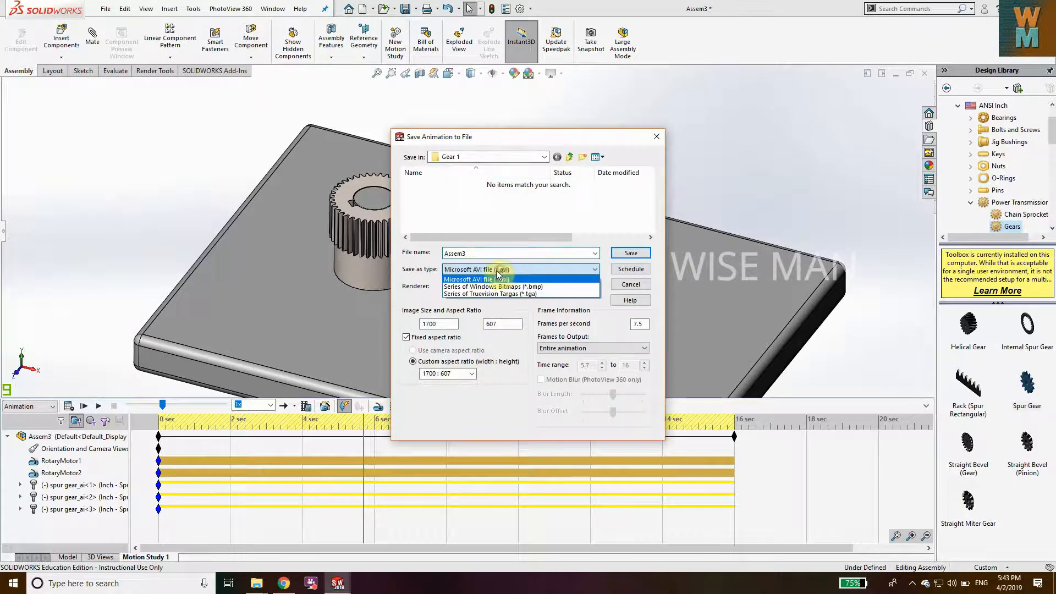
left_click(505, 279)
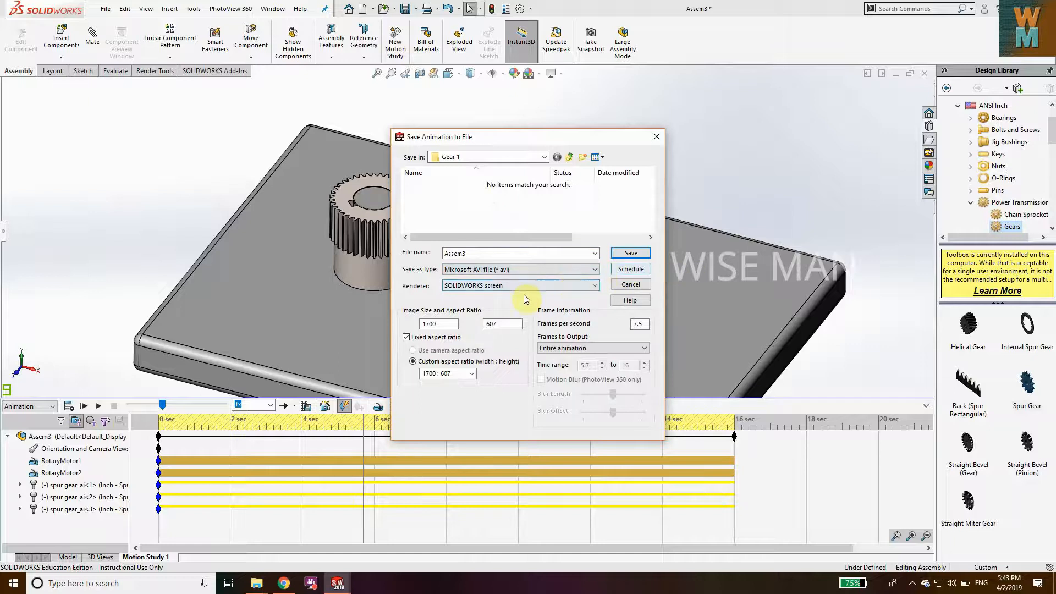
left_click(511, 286)
left_click(511, 300)
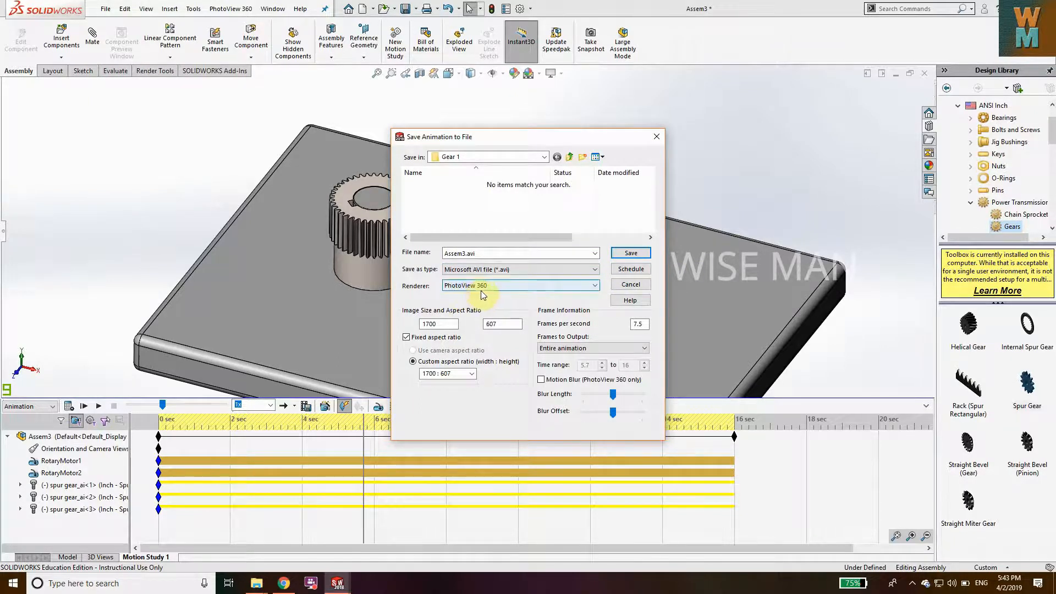
left_click(570, 347)
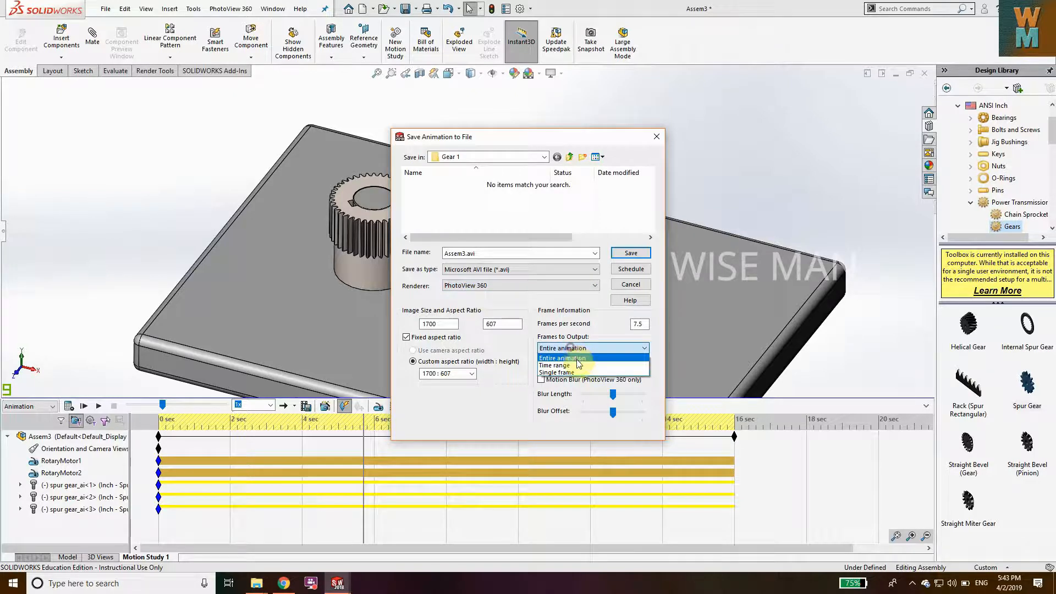
left_click(575, 358)
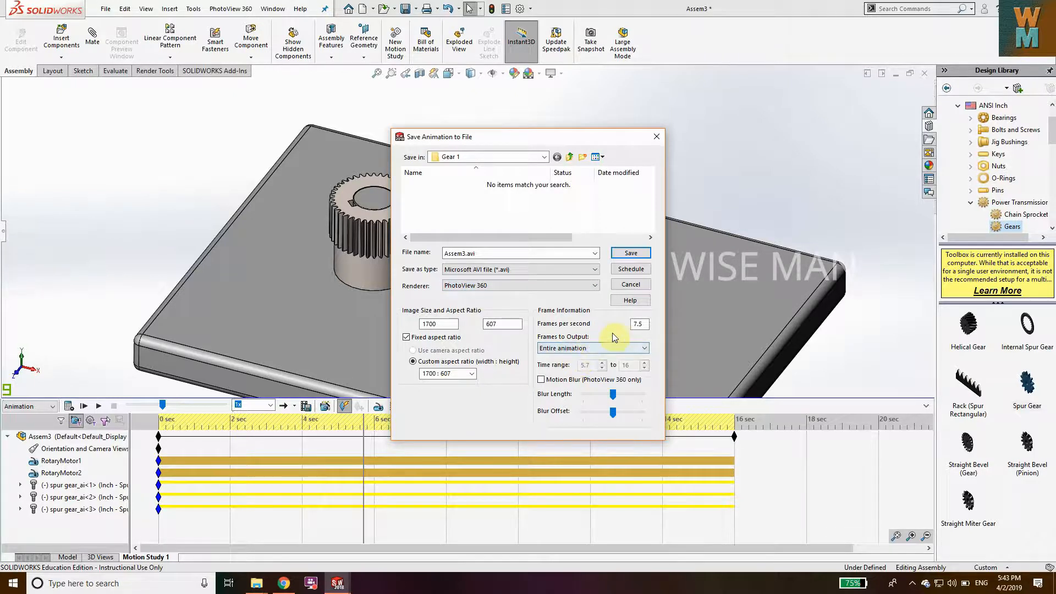
left_click_drag(643, 324, 623, 324)
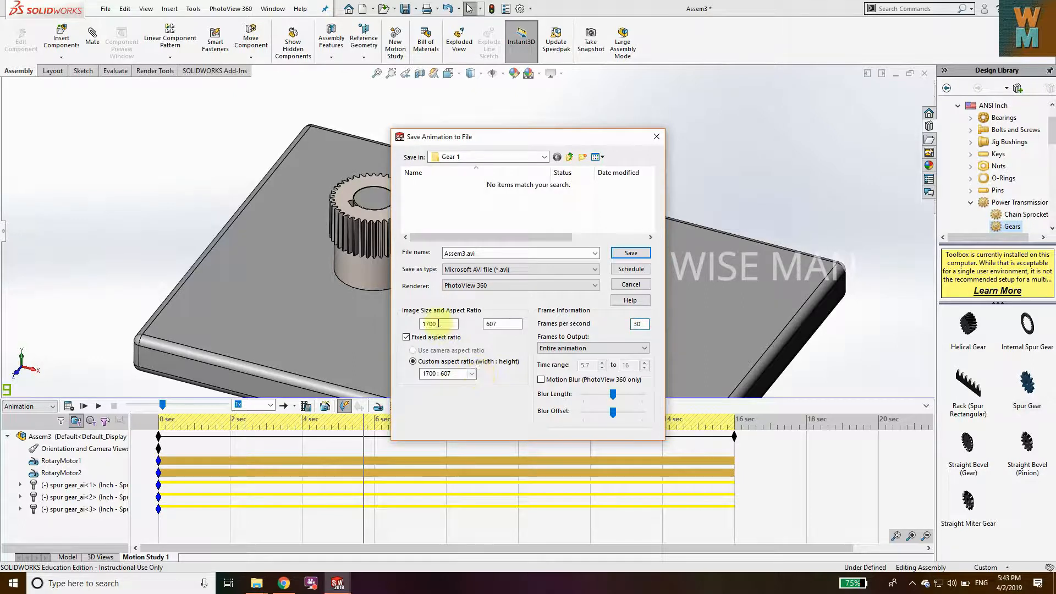
Step: Try to save the Assem3 animation with the Full Frames (Uncompressed) compressor
left_click(618, 253)
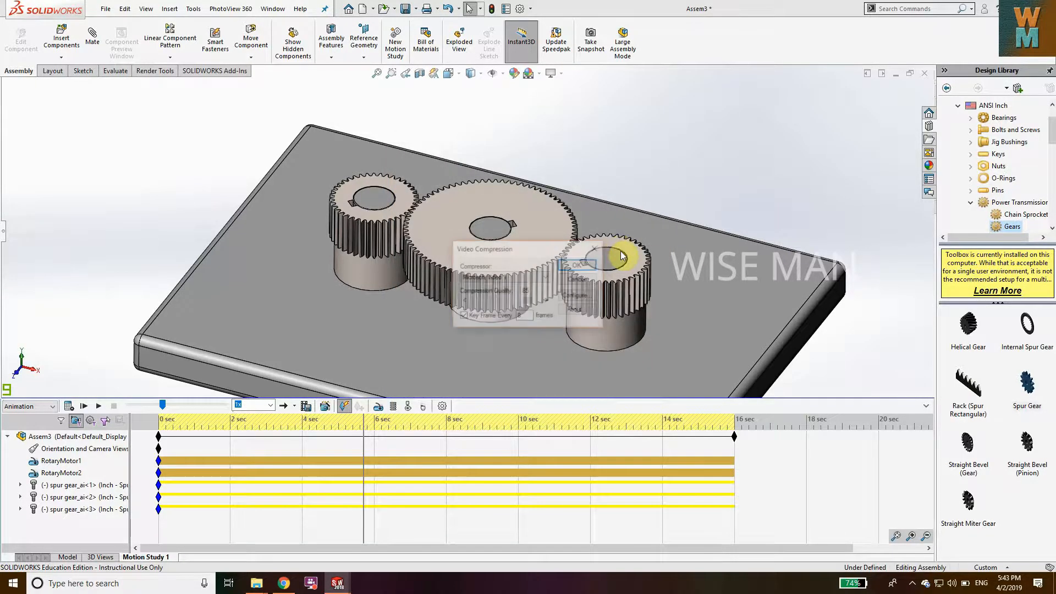
left_click(532, 276)
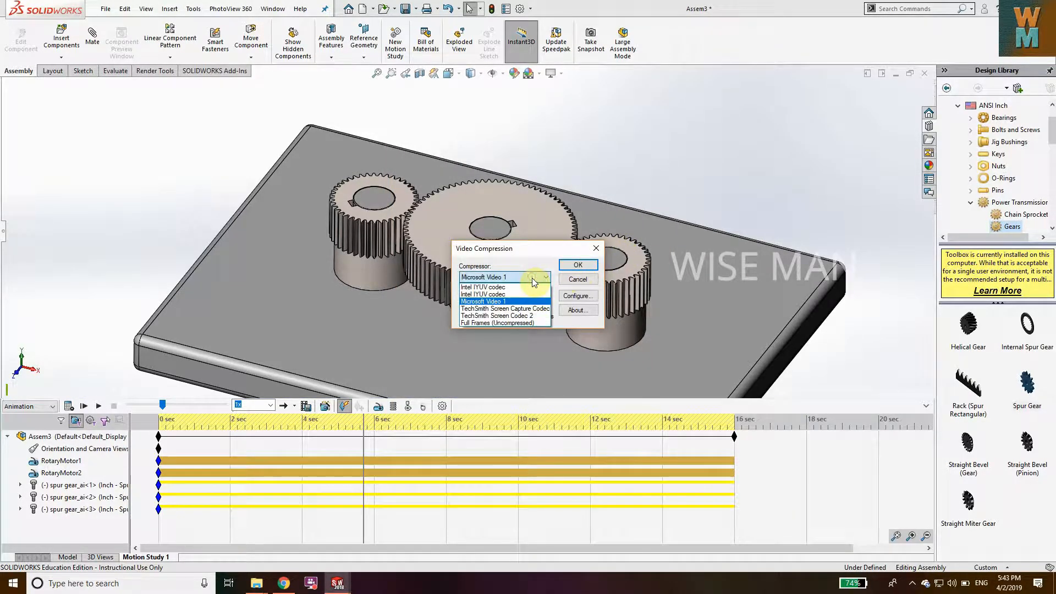
left_click(526, 324)
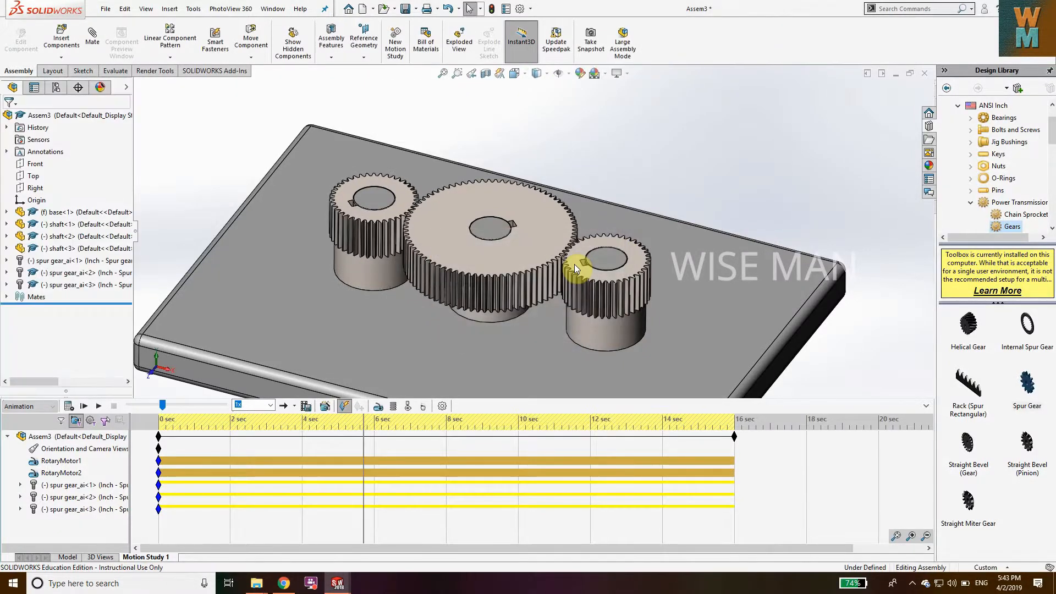
Step: Switch to the Gear 1 folder in File Explorer, try to open the Assem3 video, refresh the listing and return to SOLIDWORKS
mouse_move(256, 583)
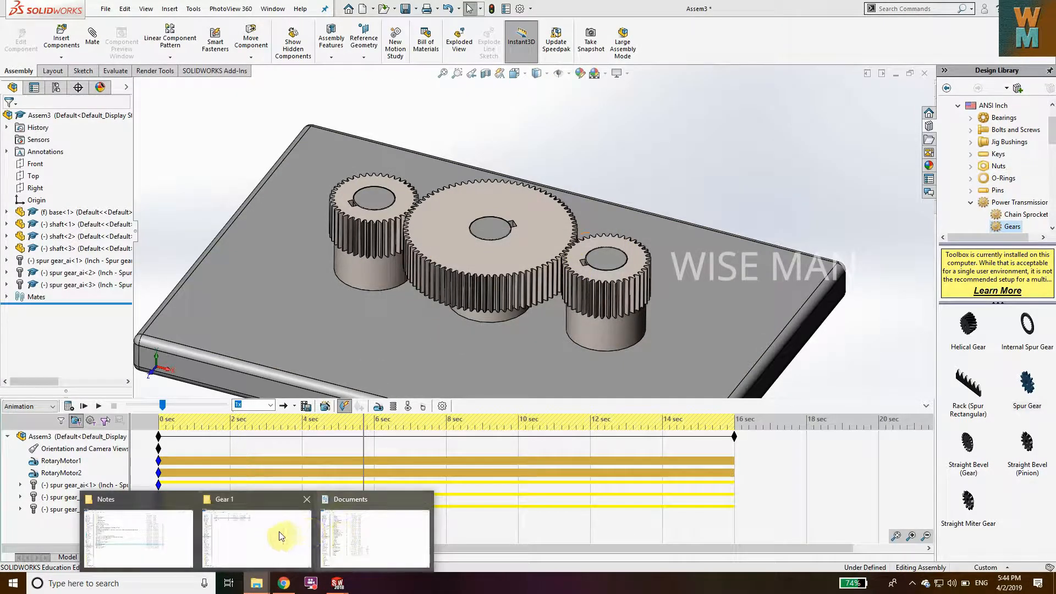
left_click(269, 542)
left_click(146, 69)
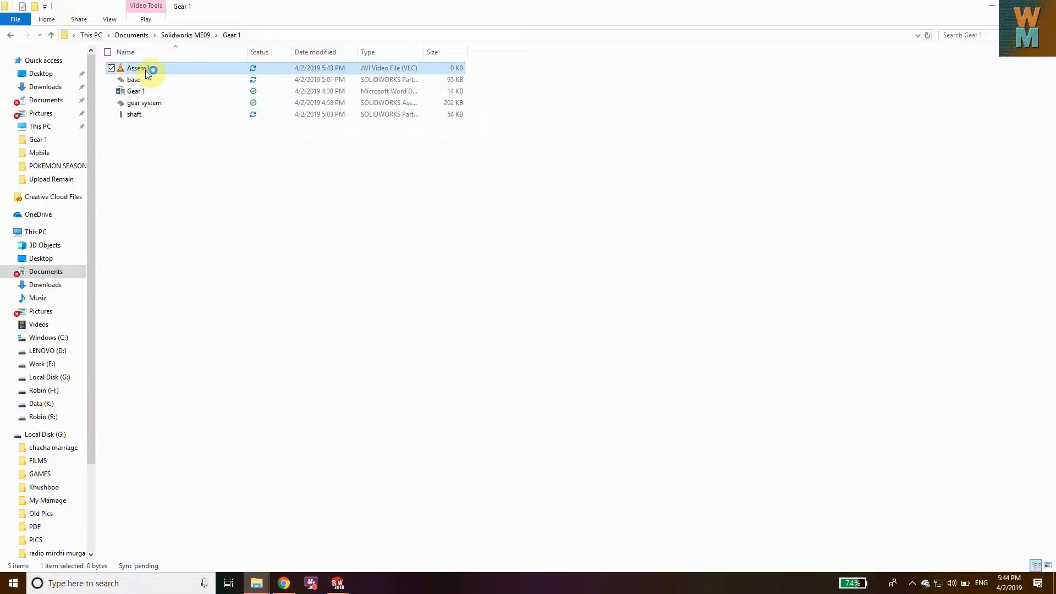
right_click(436, 323)
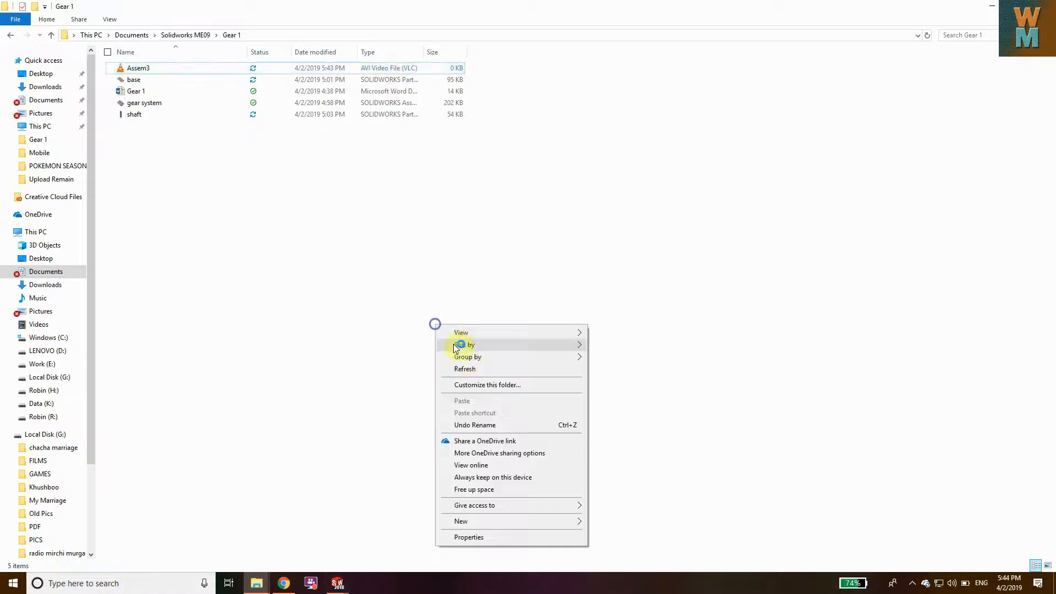
left_click(467, 365)
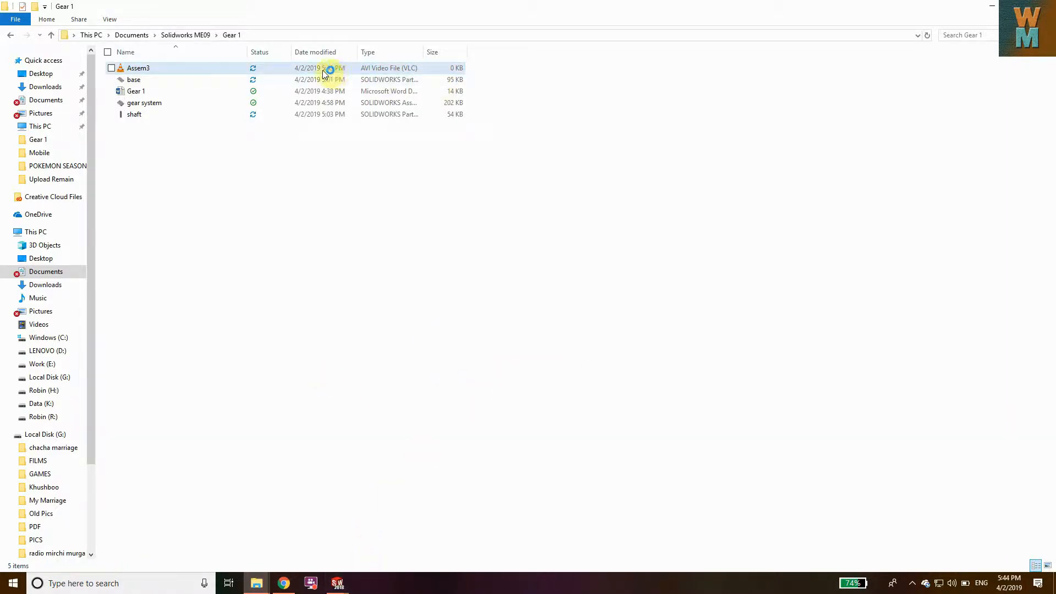
right_click(320, 221)
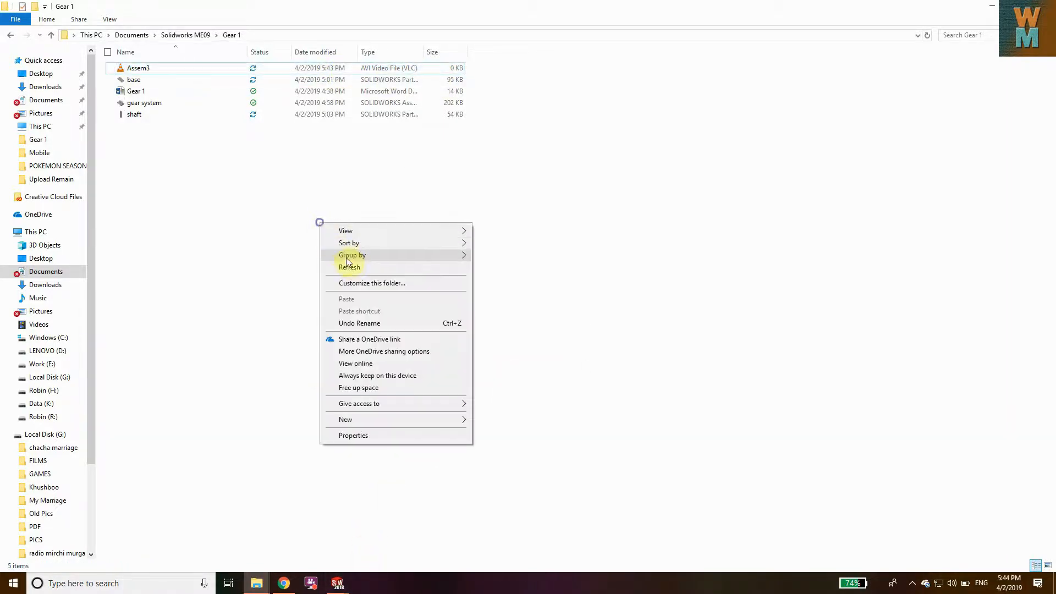
left_click(346, 263)
mouse_move(337, 586)
left_click(435, 526)
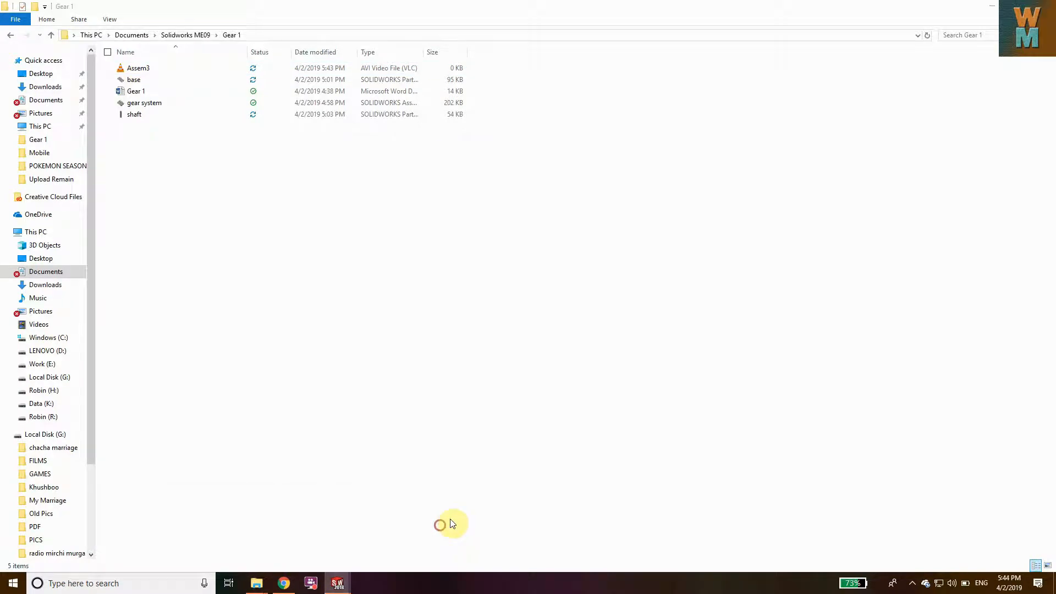
left_click(383, 342)
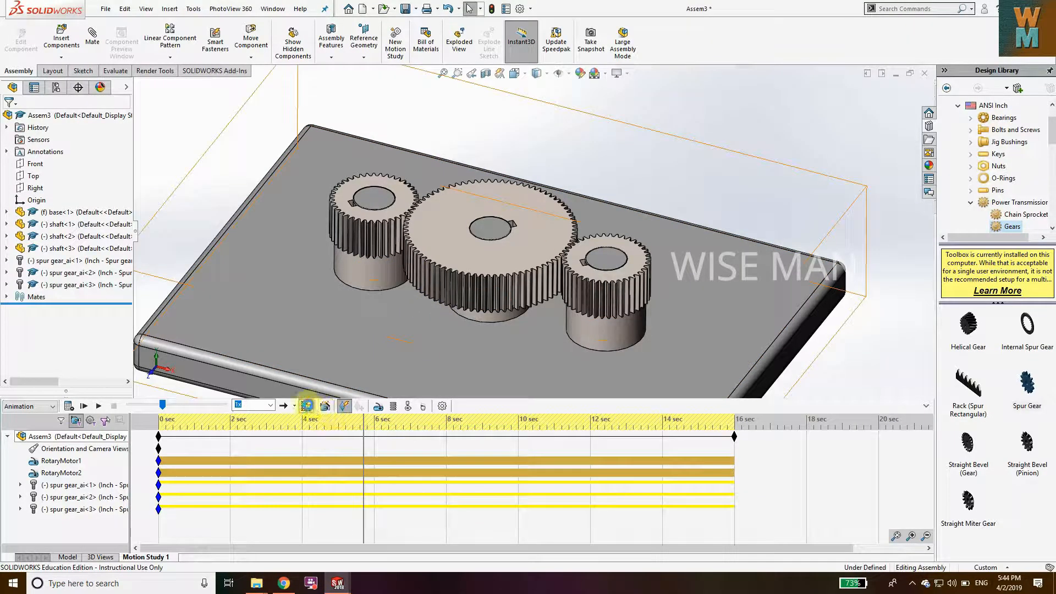
Step: Dismiss the VLC error window and save the entire animation again as Assem3 with the SOLIDWORKS screen renderer, replacing the existing AVI file
left_click(307, 406)
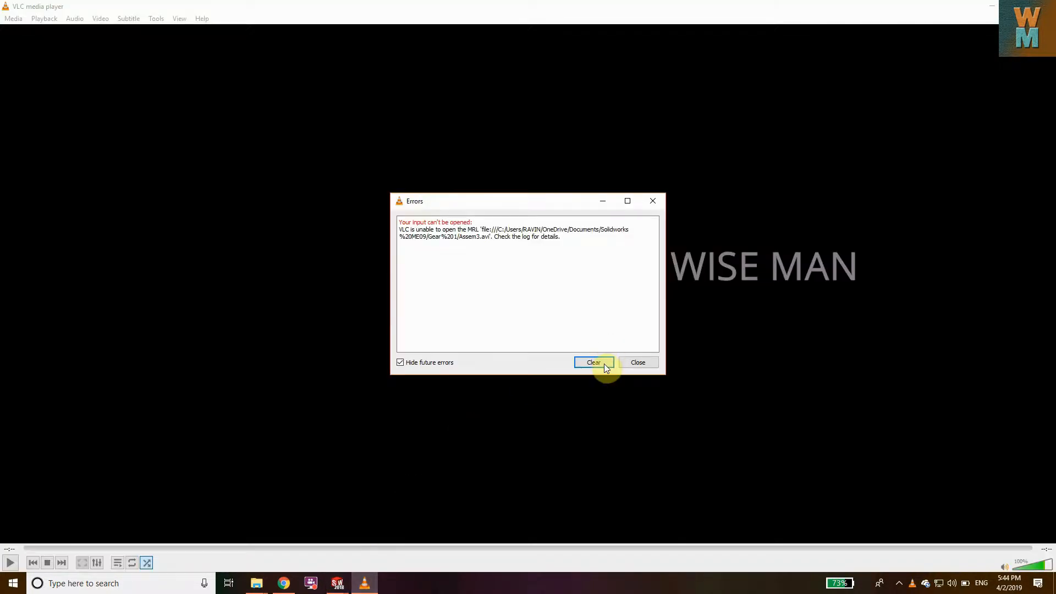
left_click(603, 365)
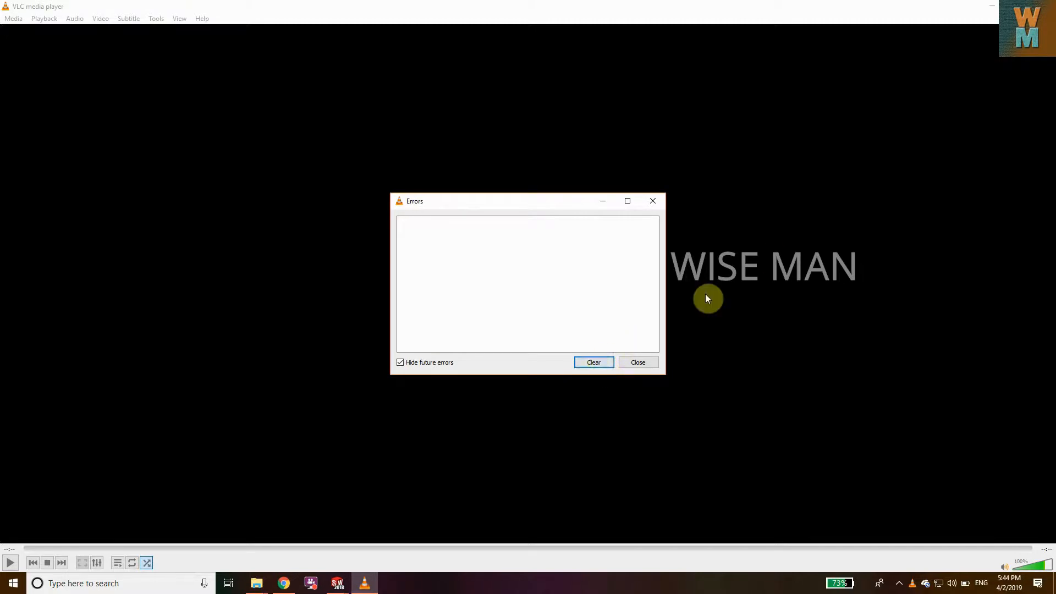
left_click(638, 362)
key("alt+F4")
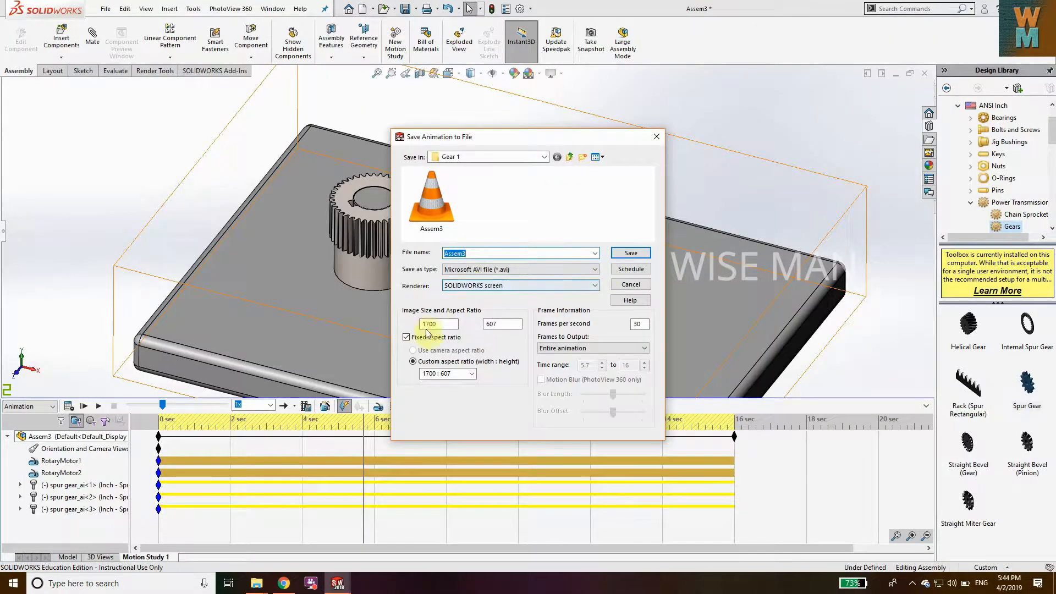
left_click(581, 350)
left_click(583, 358)
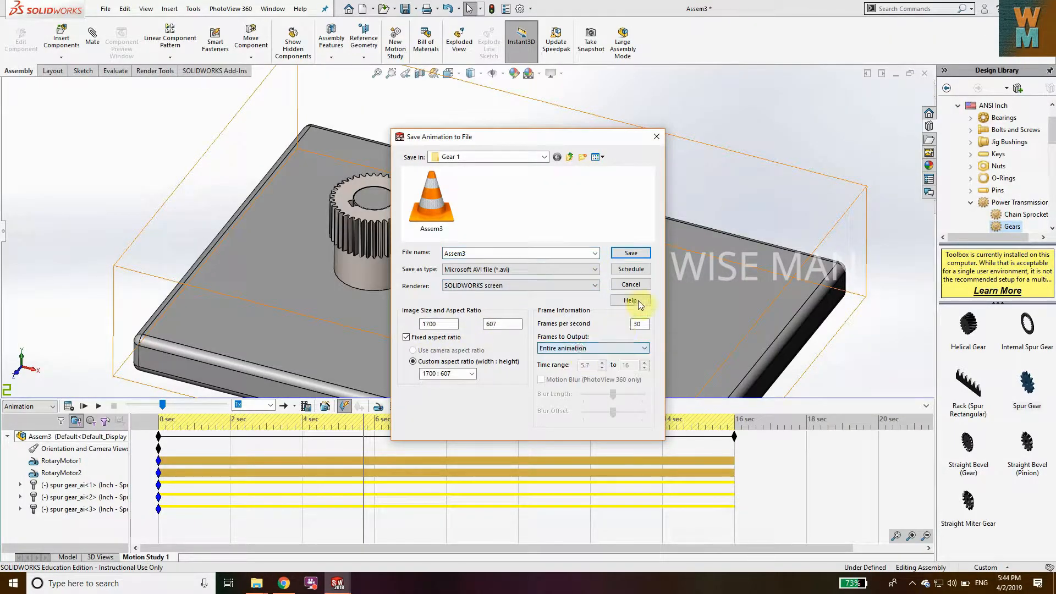
left_click(630, 253)
left_click(564, 315)
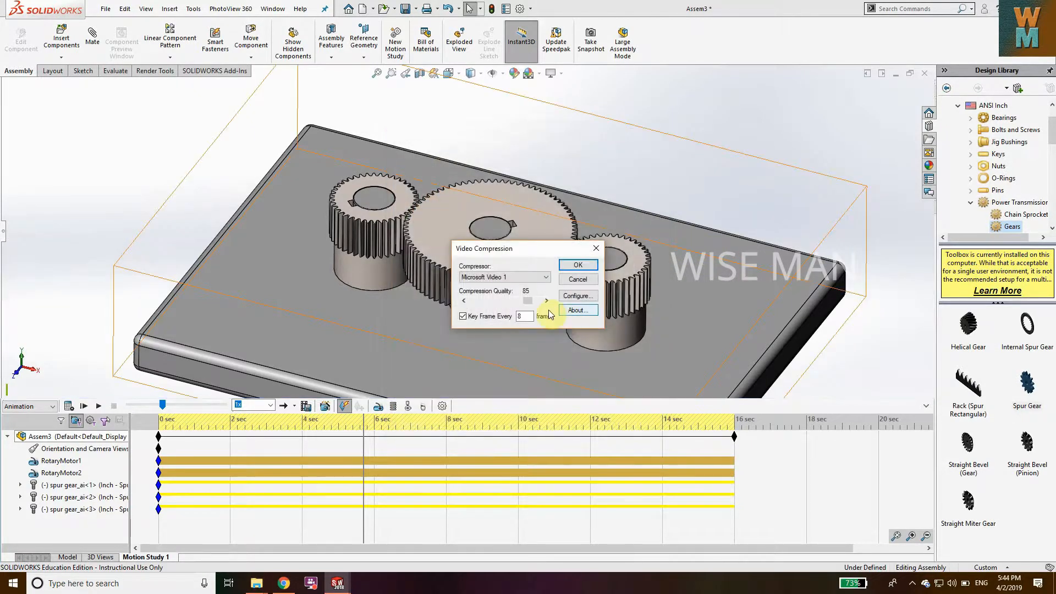
Step: Compress the video with Microsoft Video 1 and a key frame every 30 frames, and start the export
left_click(523, 279)
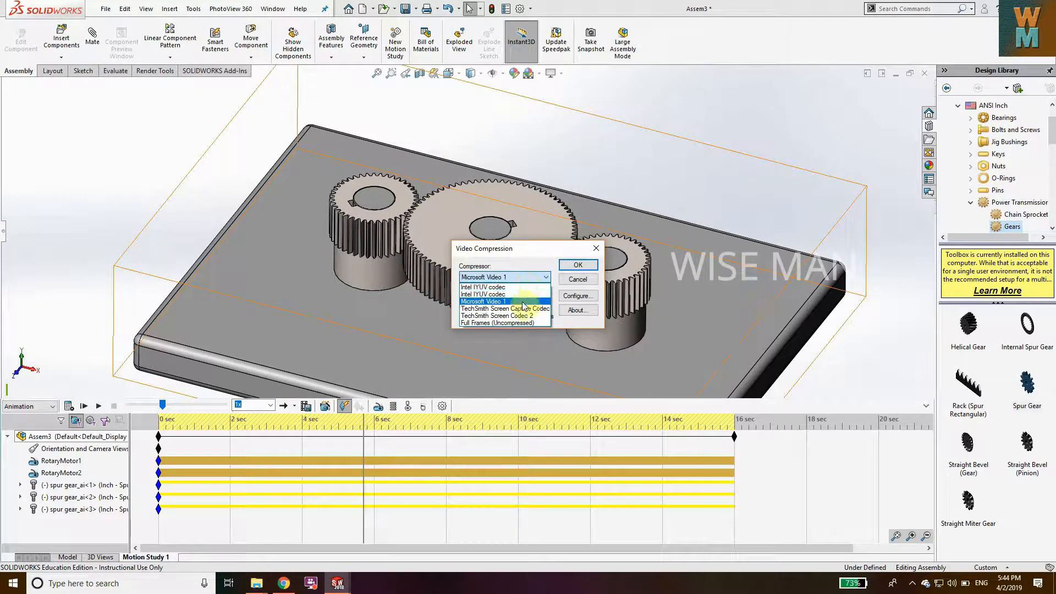
left_click(522, 302)
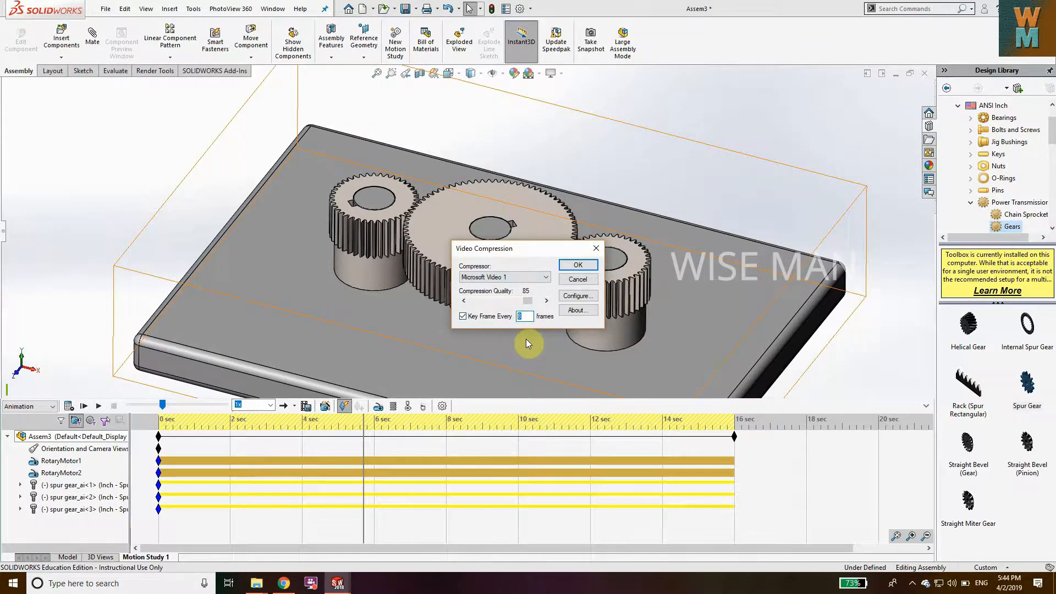
type("30")
left_click(575, 263)
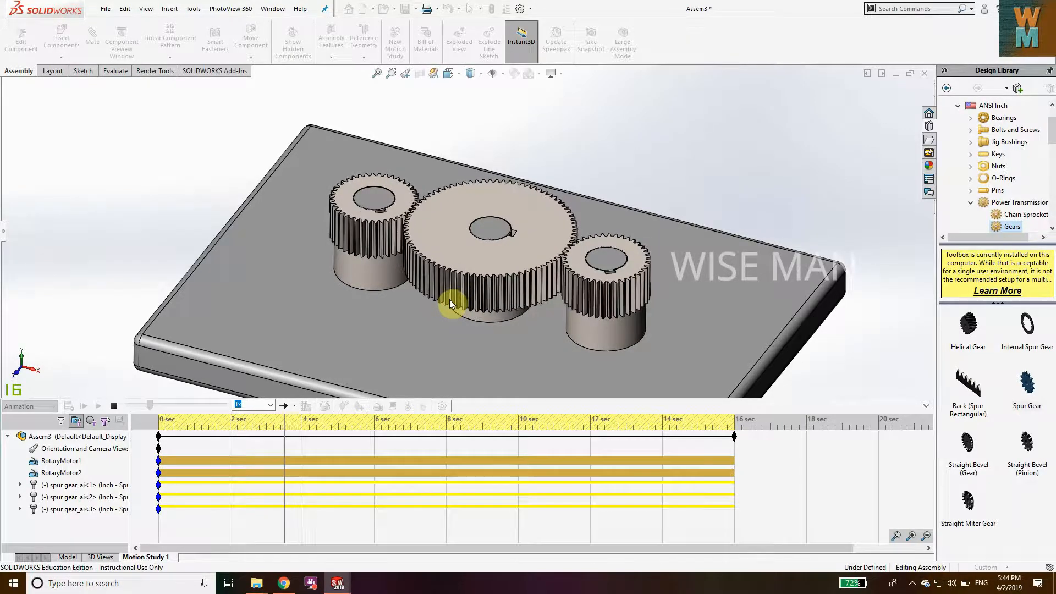
Step: Check the Assem3 video's file size in the Gear 1 folder during the export, refreshing the listing, and return to SOLIDWORKS
left_click(257, 584)
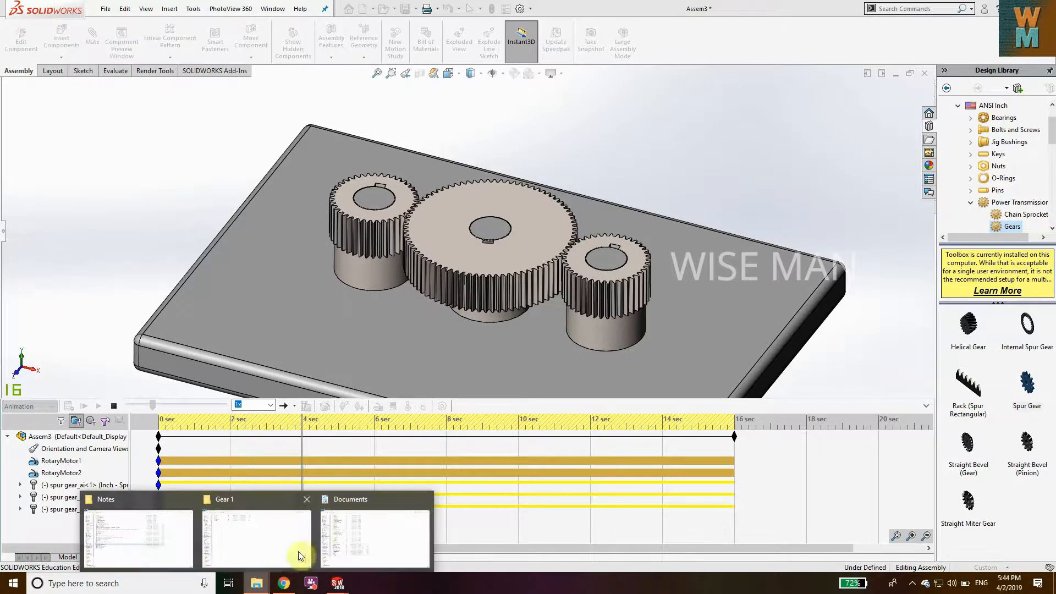
left_click(299, 553)
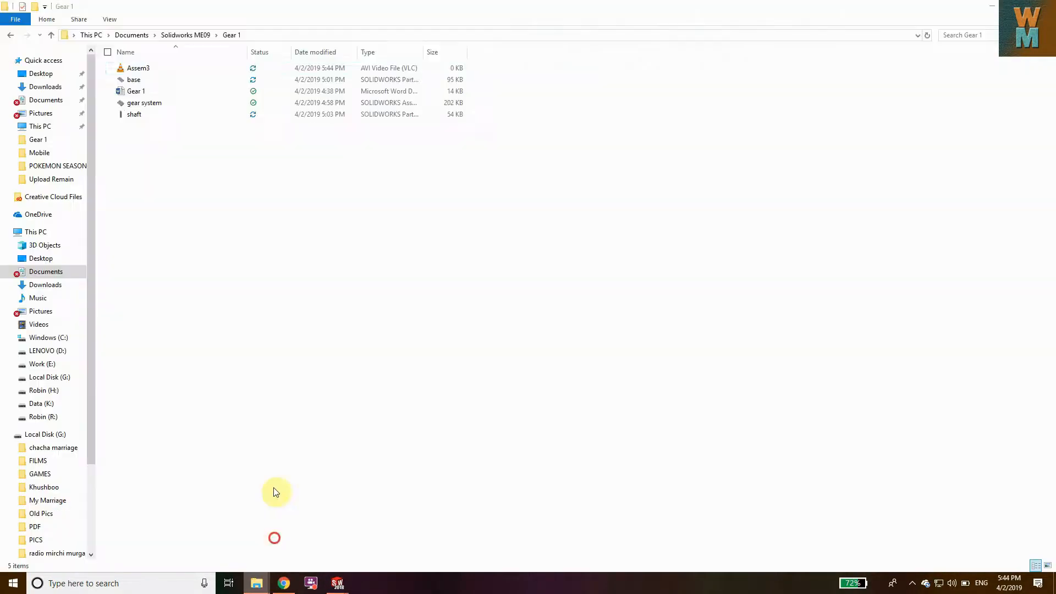
left_click(147, 71)
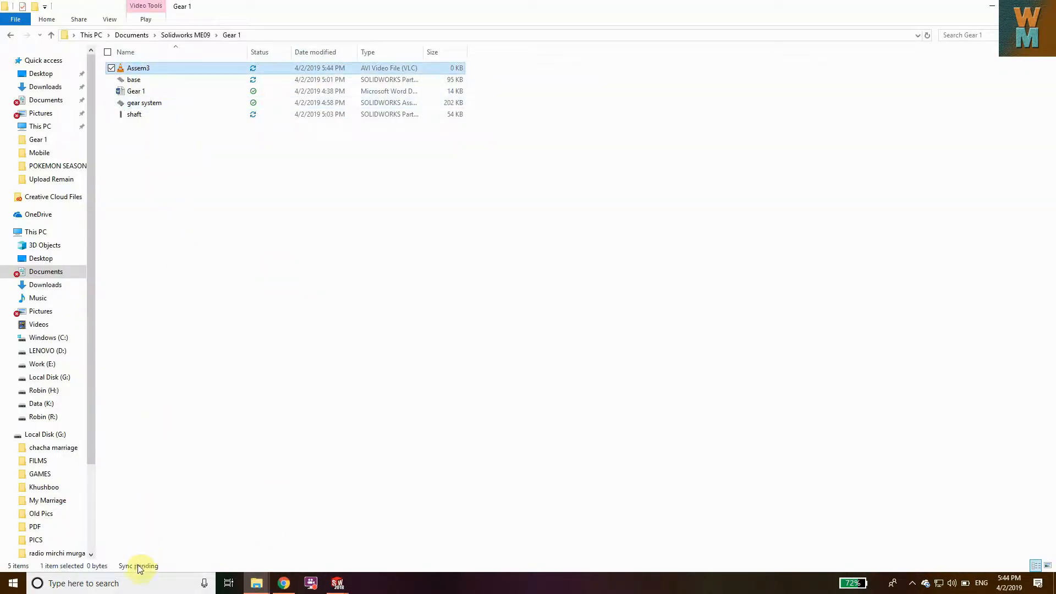
right_click(142, 191)
left_click(165, 236)
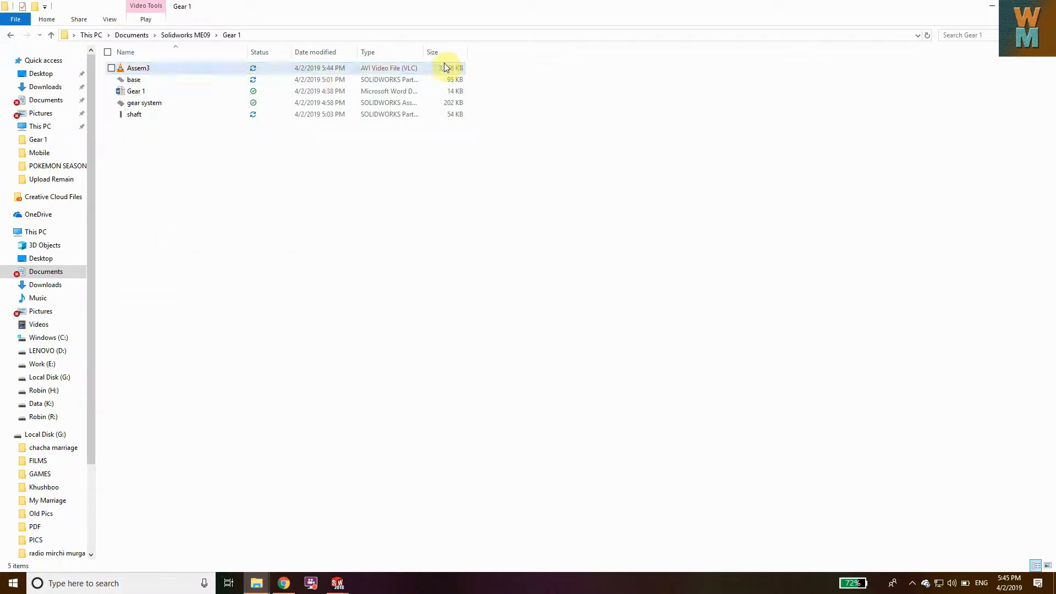
right_click(200, 204)
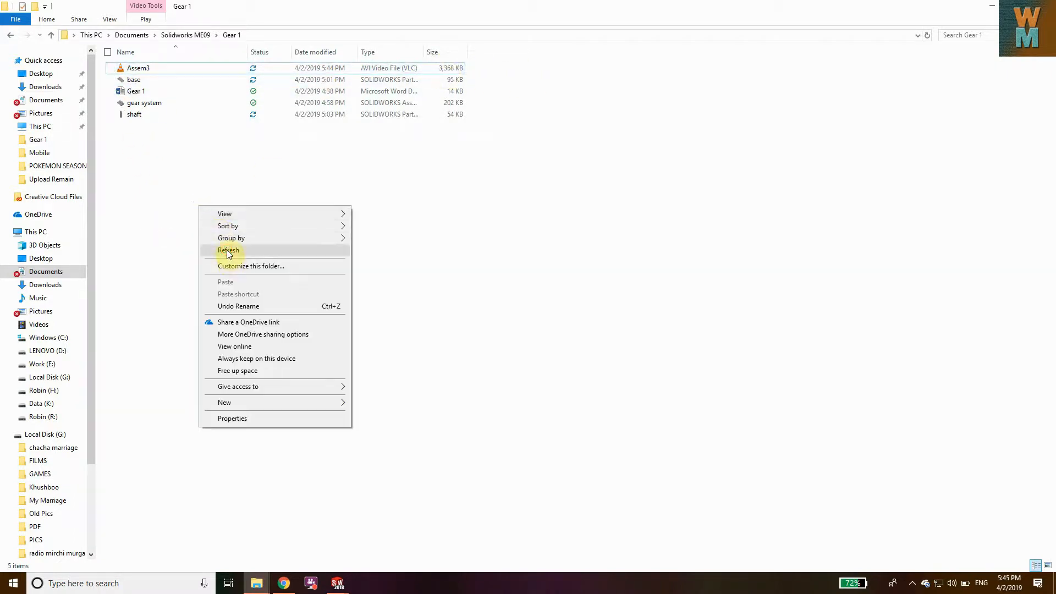
left_click(227, 248)
mouse_move(350, 579)
left_click(434, 523)
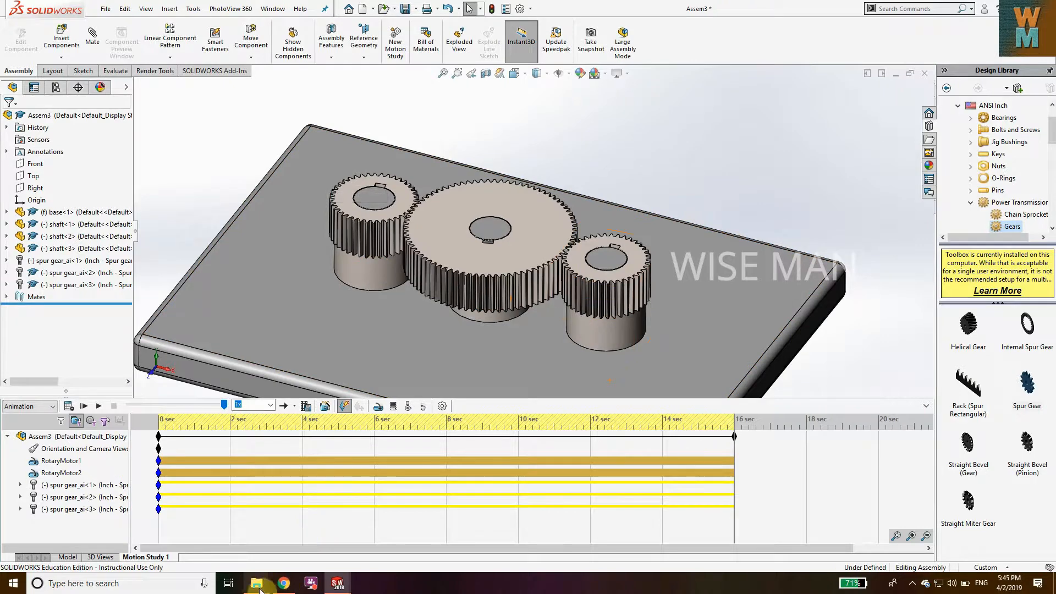
Step: Switch back to the Gear 1 folder in File Explorer and refresh it to check the exported Assem3 video
mouse_move(261, 588)
left_click(262, 530)
right_click(216, 155)
left_click(242, 198)
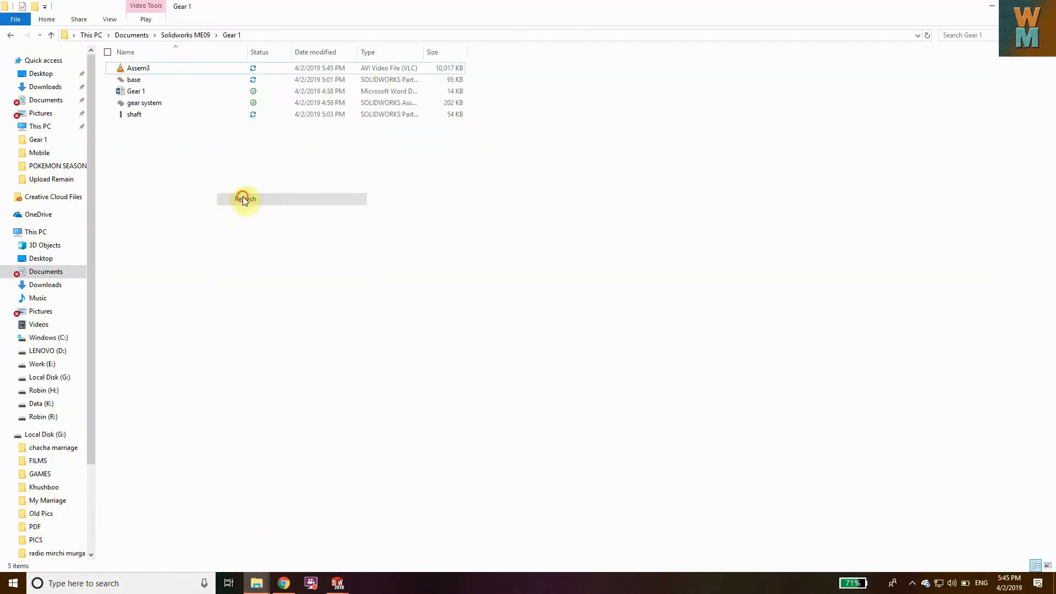
left_click(174, 68)
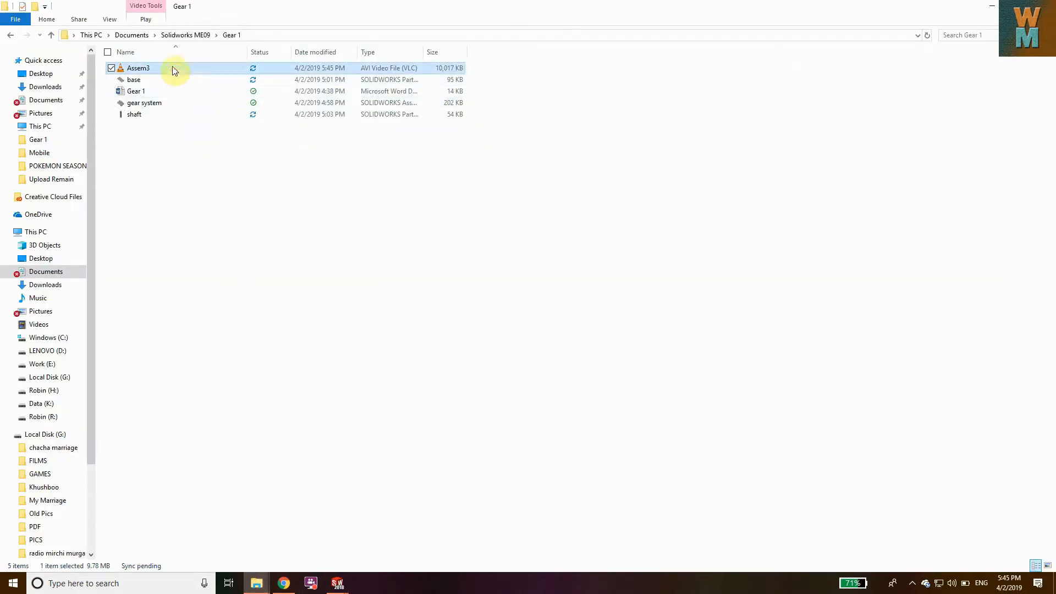
right_click(229, 365)
left_click(266, 185)
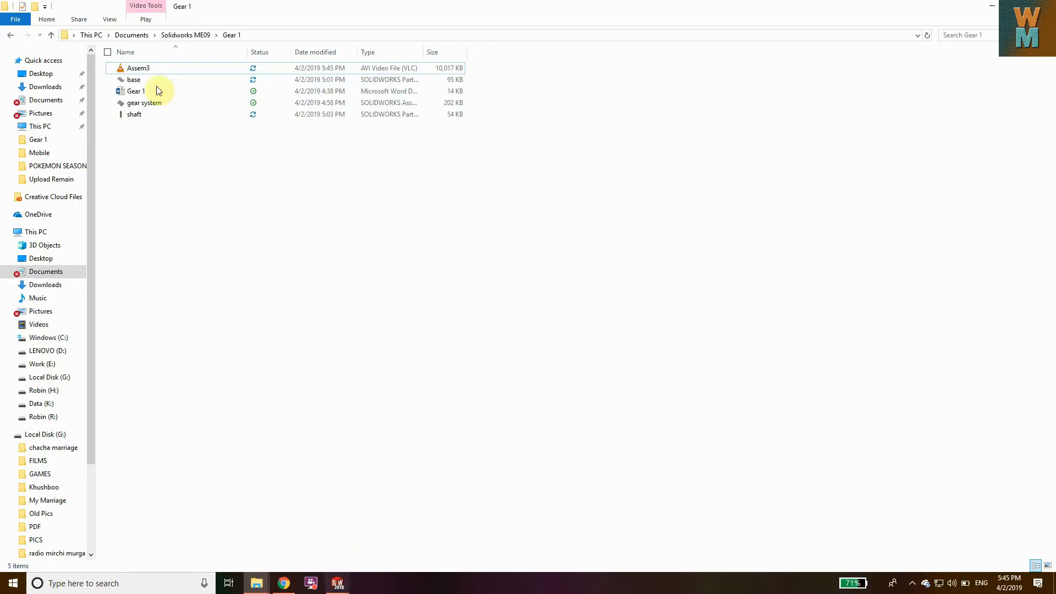
Step: Play the Assem3 video in VLC media player at full screen, and leave full screen during playback
double_click(156, 70)
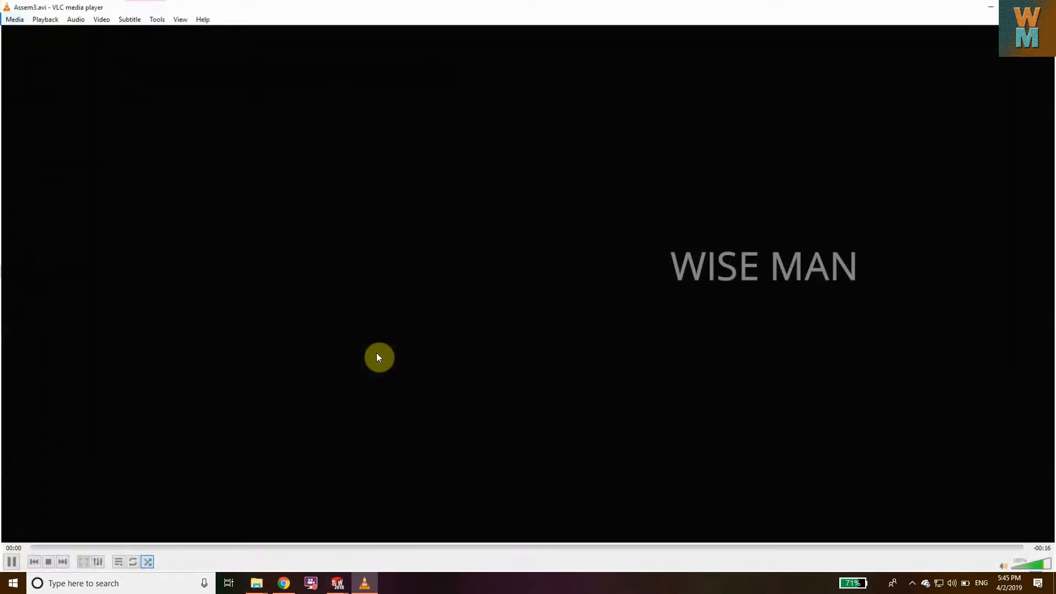
double_click(550, 352)
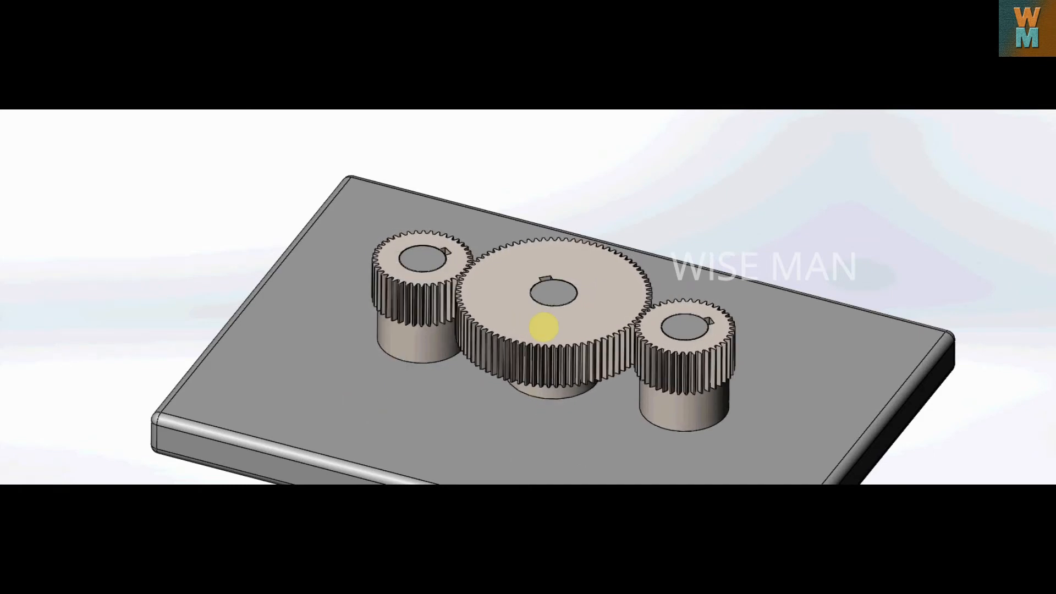
double_click(543, 317)
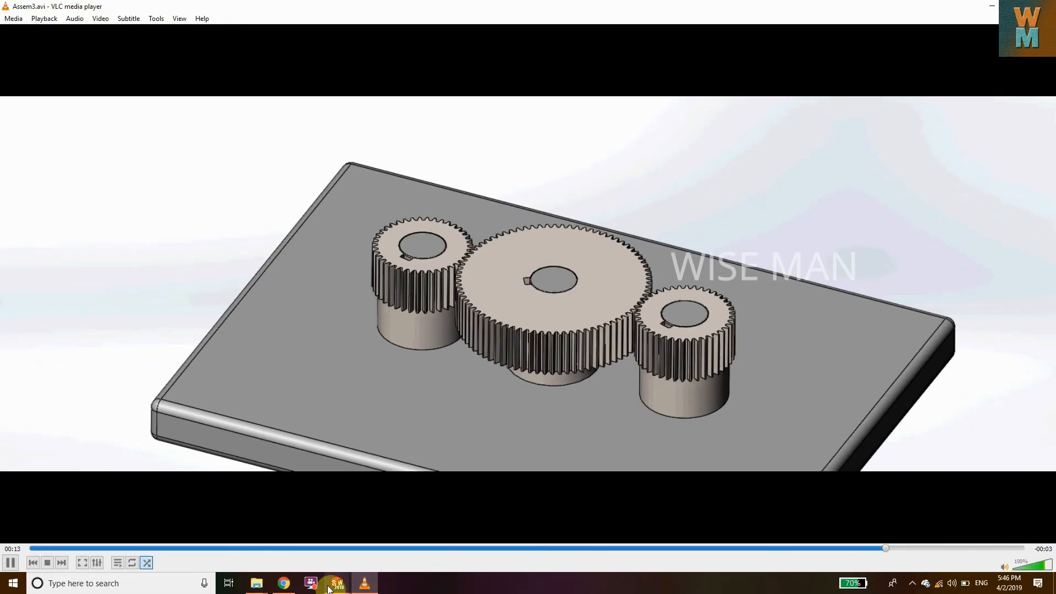